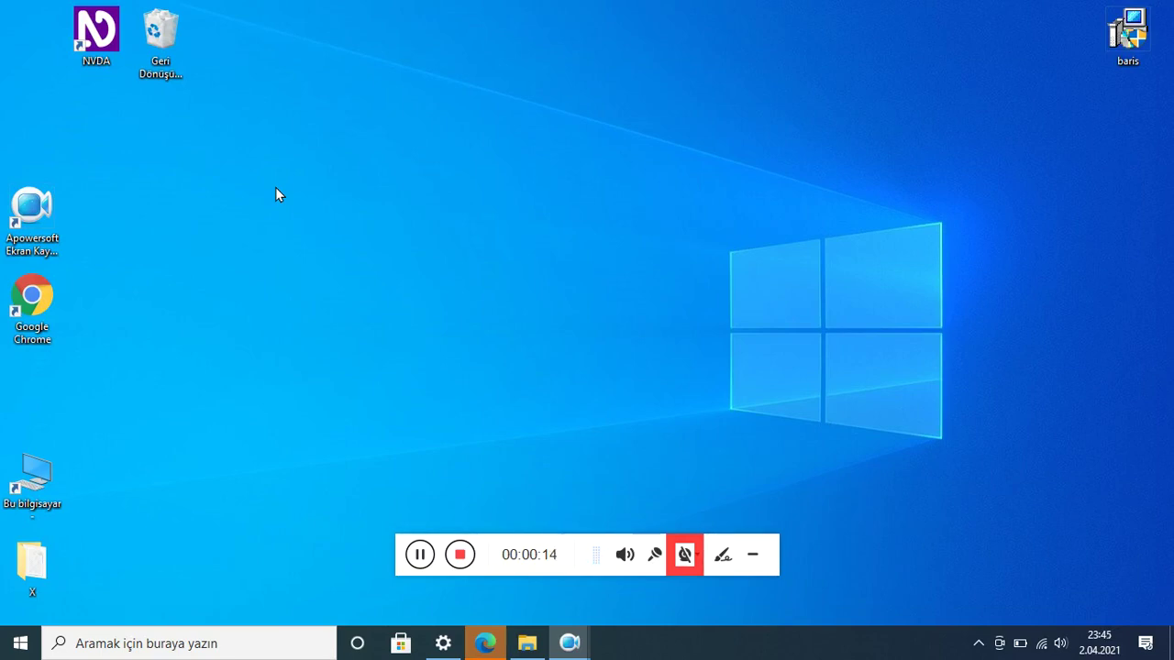
# Step: Open the NVDA settings dialog at the Konuşma (speech) category
pyautogui.press('Insert+n')
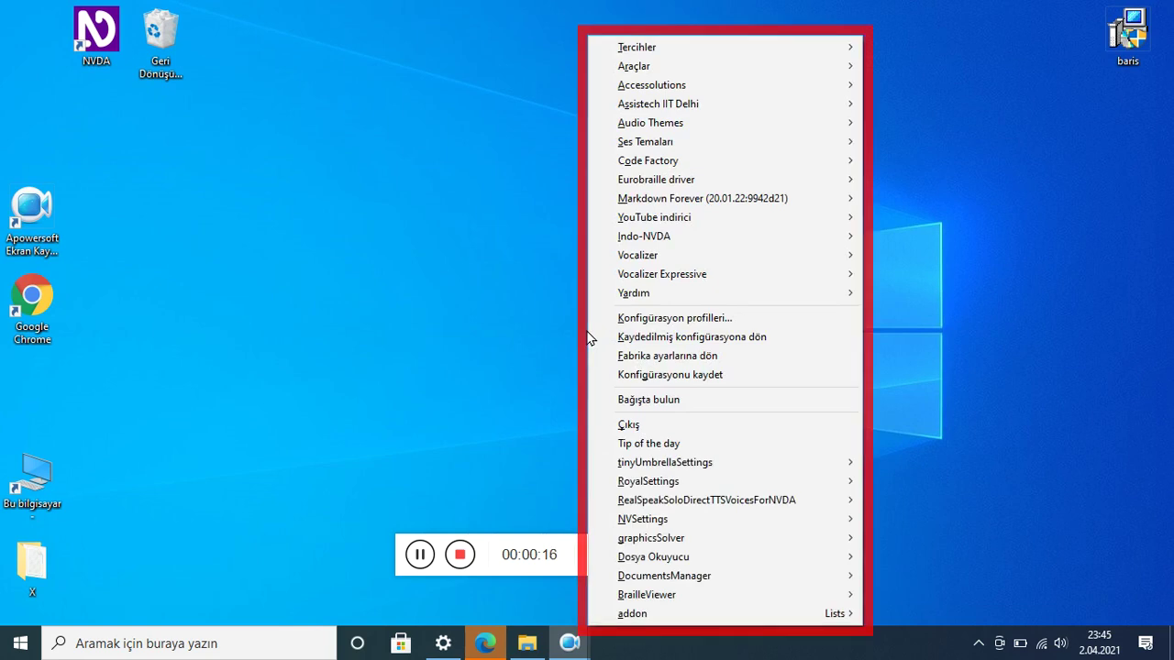
pyautogui.press('Down')
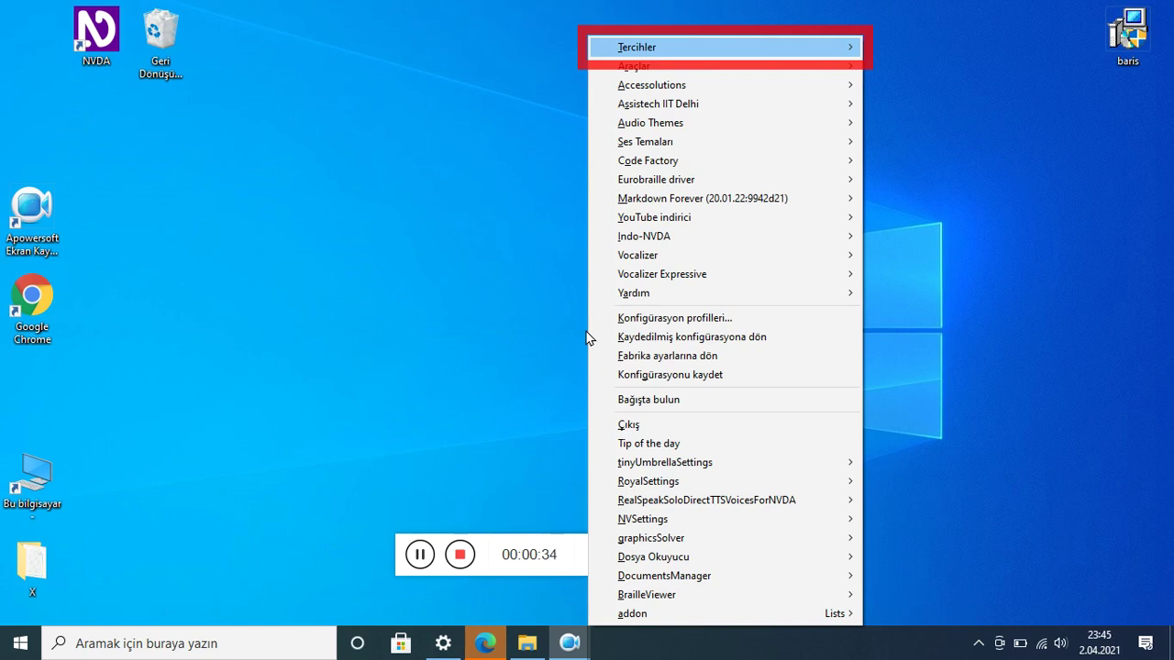
pyautogui.press('Down')
pyautogui.press('Right')
pyautogui.press('Left')
pyautogui.press('Up')
pyautogui.press('Right')
pyautogui.press('Home')
pyautogui.press('Return')
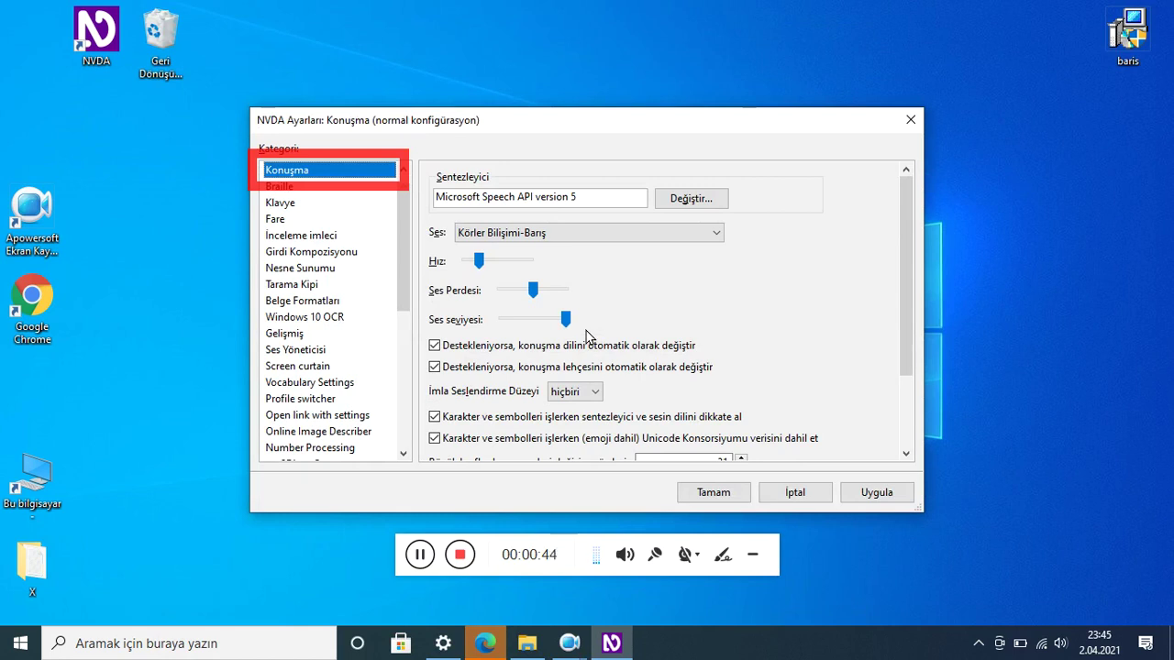
# Step: Examine the synthesizer field, its change option and the voice selection in the speech settings, and close the dialog without saving
pyautogui.press('Tab')
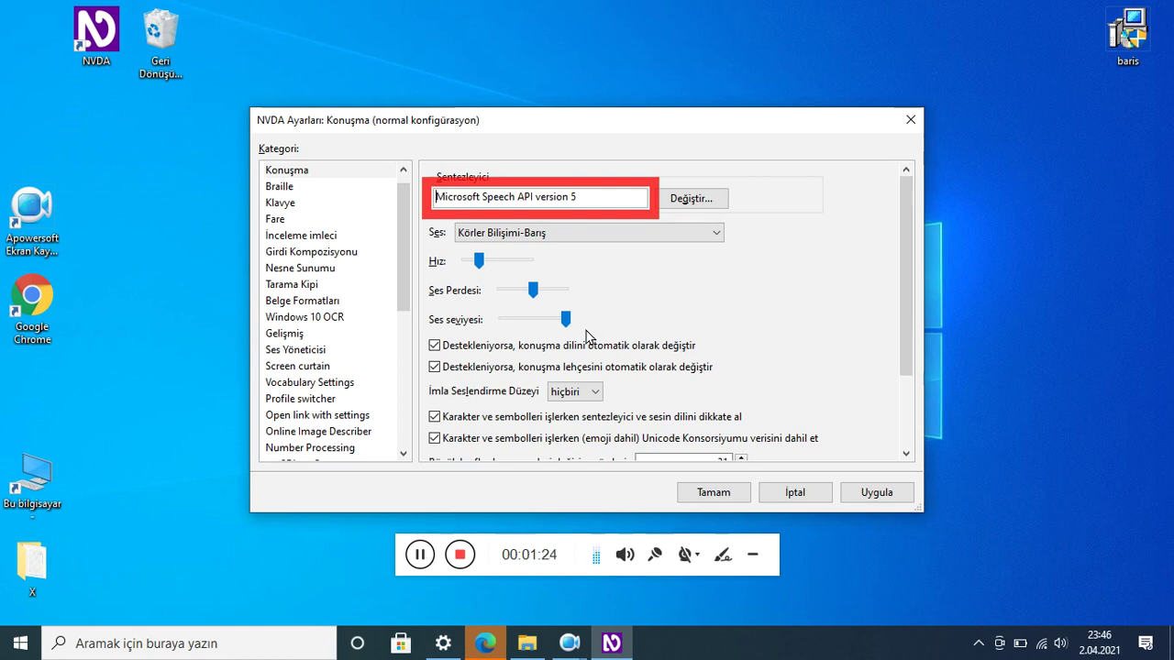
pyautogui.press('Tab')
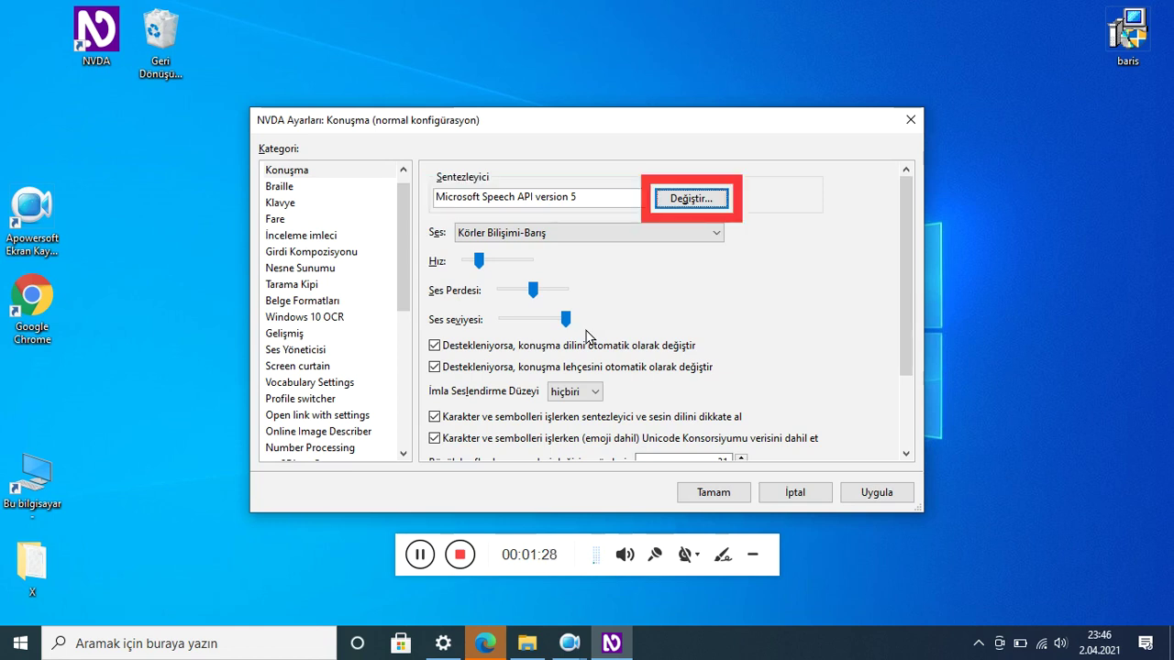
pyautogui.hotkey('shift', 'Tab')
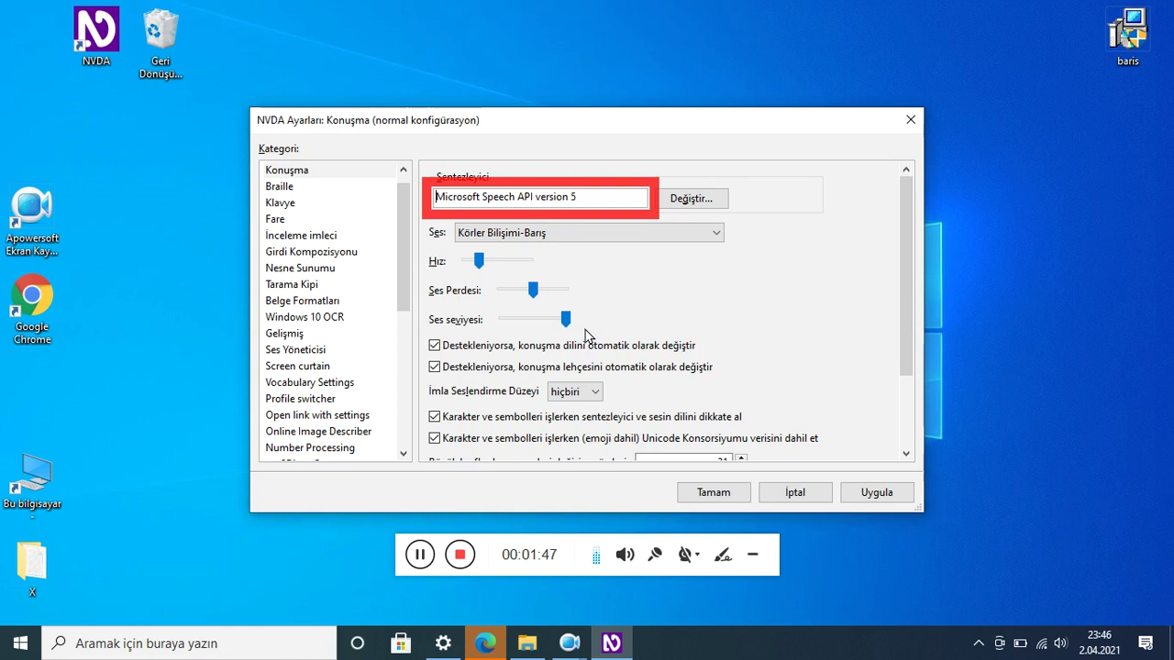
pyautogui.press('Tab')
pyautogui.press('Tab')
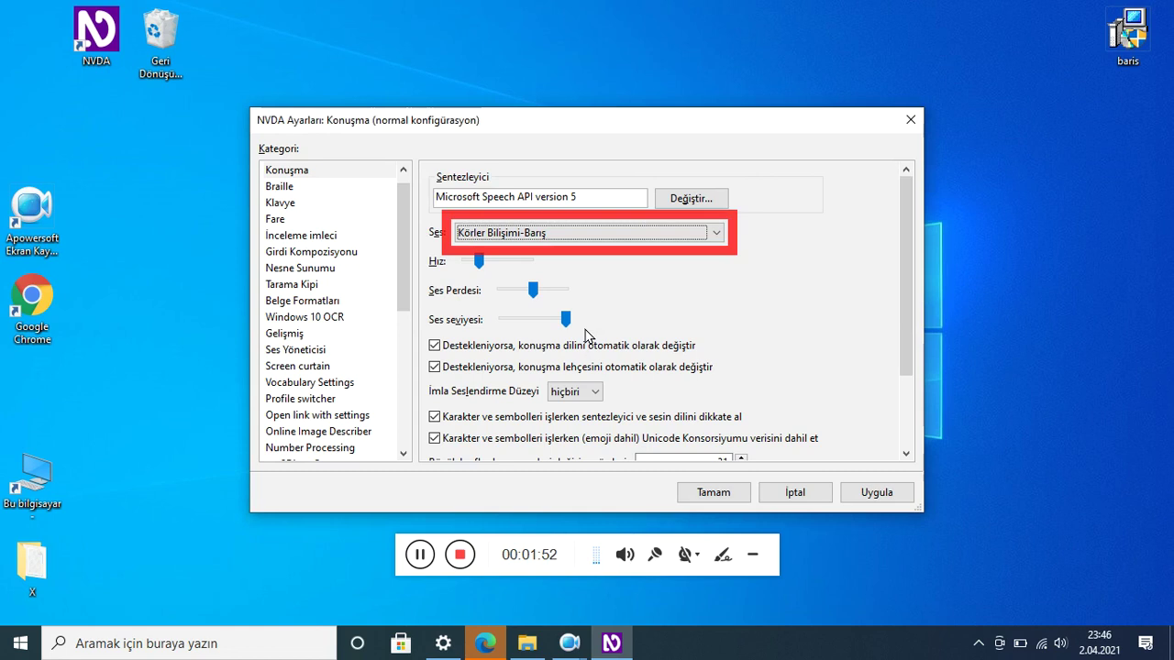
pyautogui.press('Escape')
# Step: Reopen the NVDA settings dialog at the Konuşma category
pyautogui.press('insert+n')
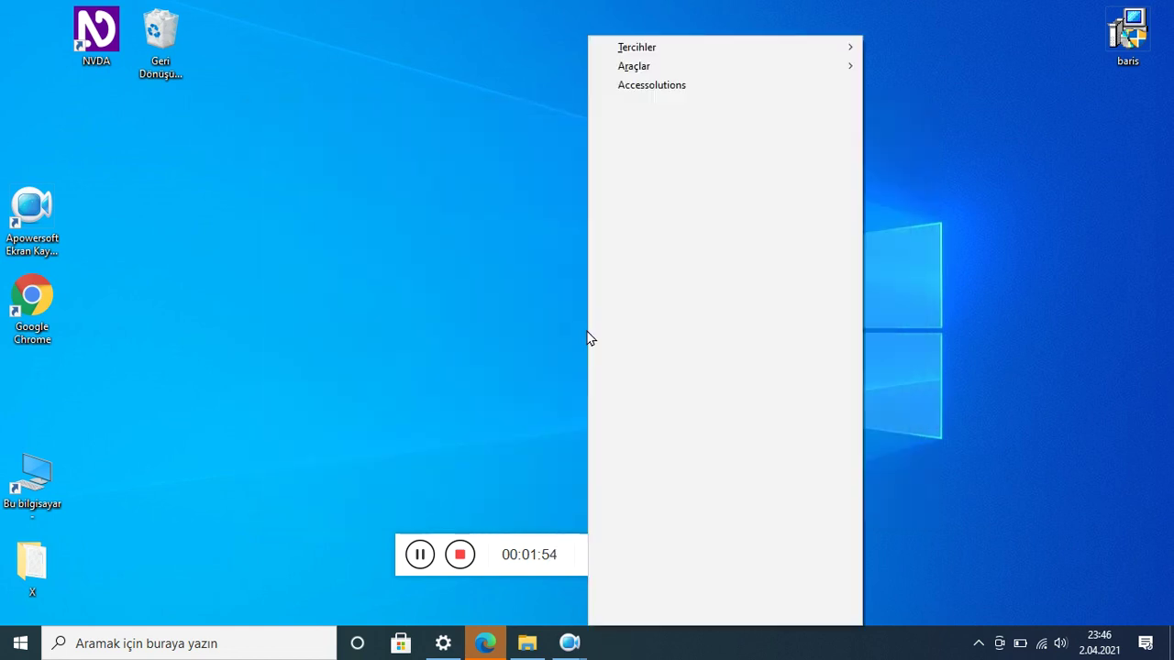
pyautogui.press('Right')
pyautogui.press('Left')
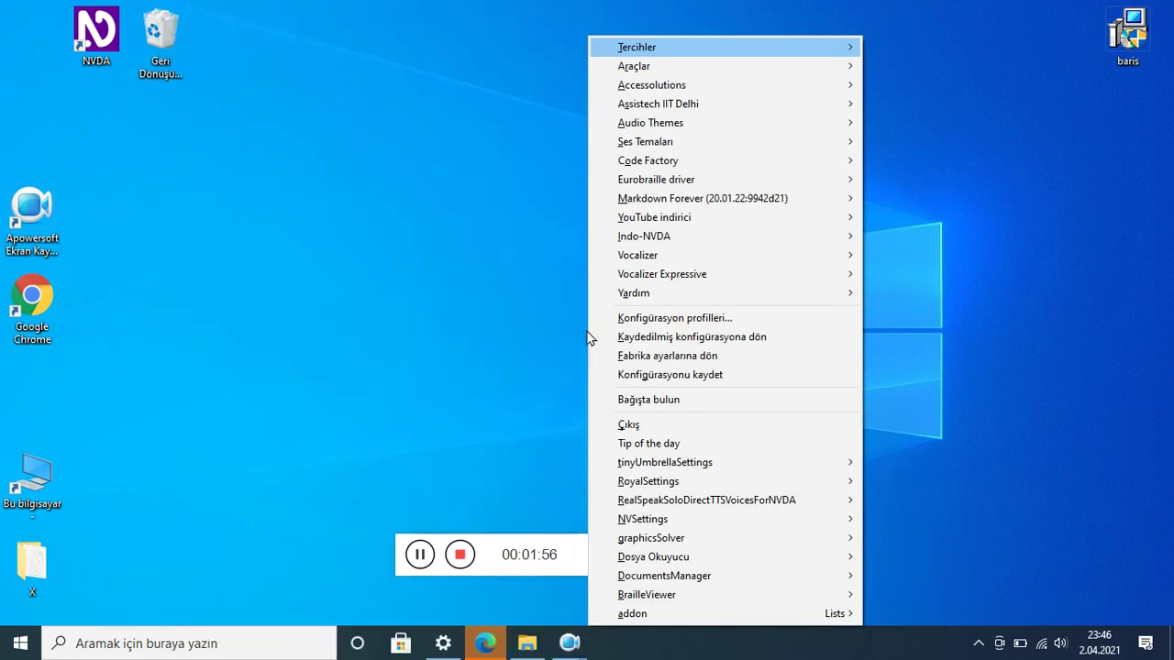
pyautogui.press('Right')
pyautogui.press('Return')
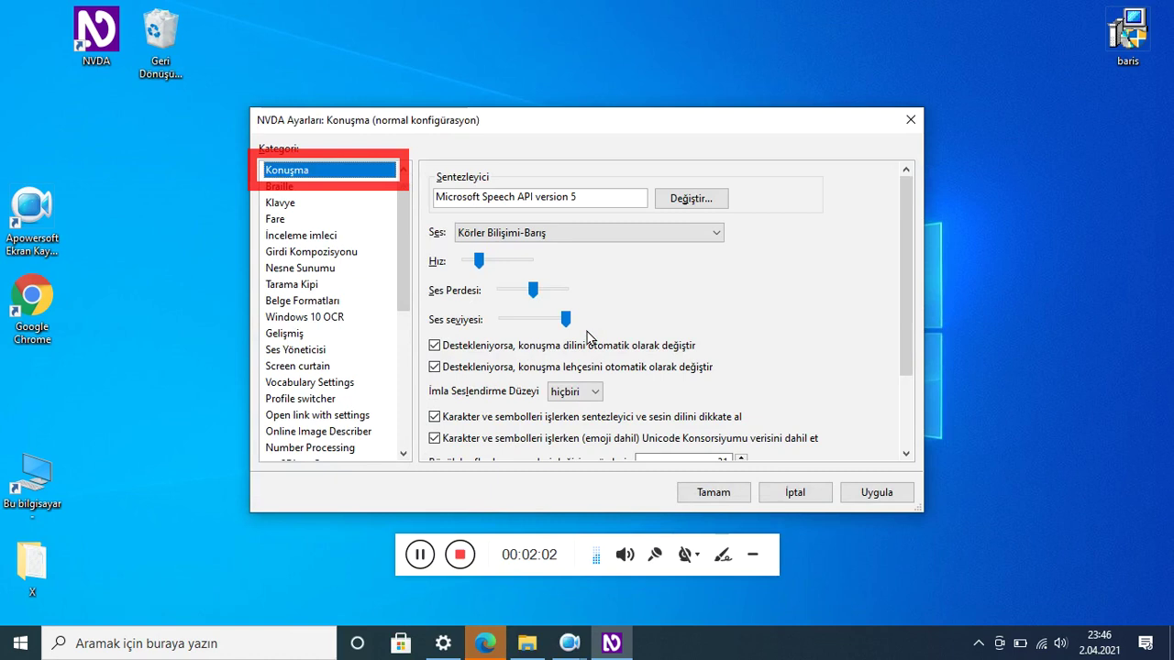
# Step: Review the speech options from the synthesizer through voice, rate, pitch and volume to İmla Seslendirme Düzeyi, and accept the dialog
pyautogui.press('Tab')
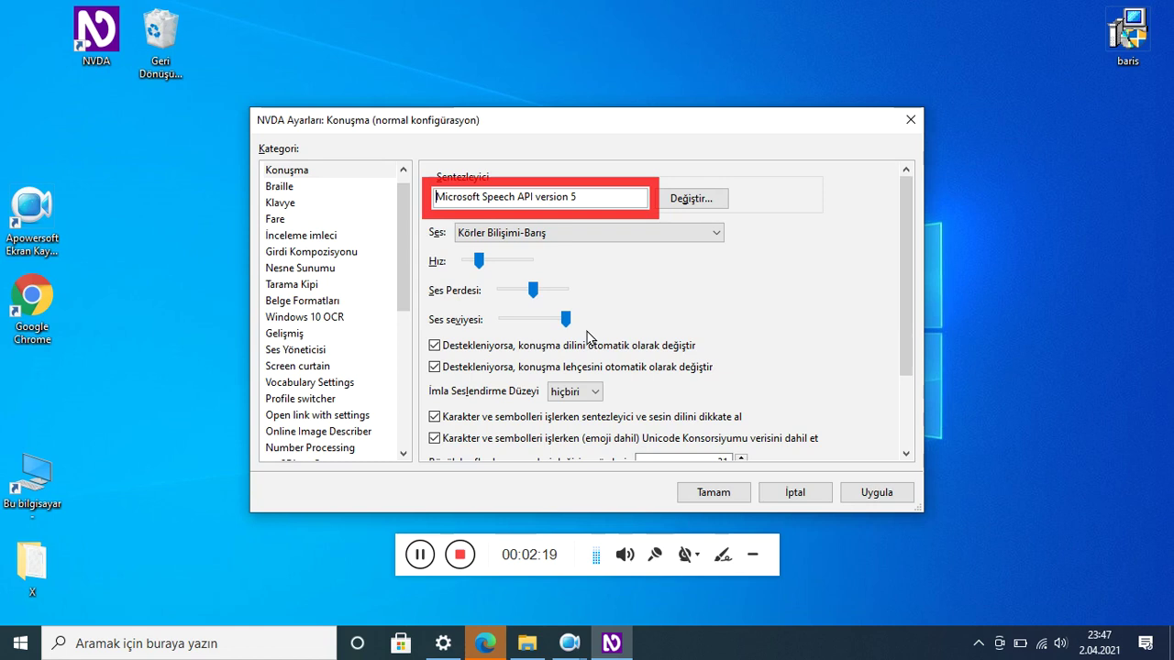
pyautogui.press('Tab')
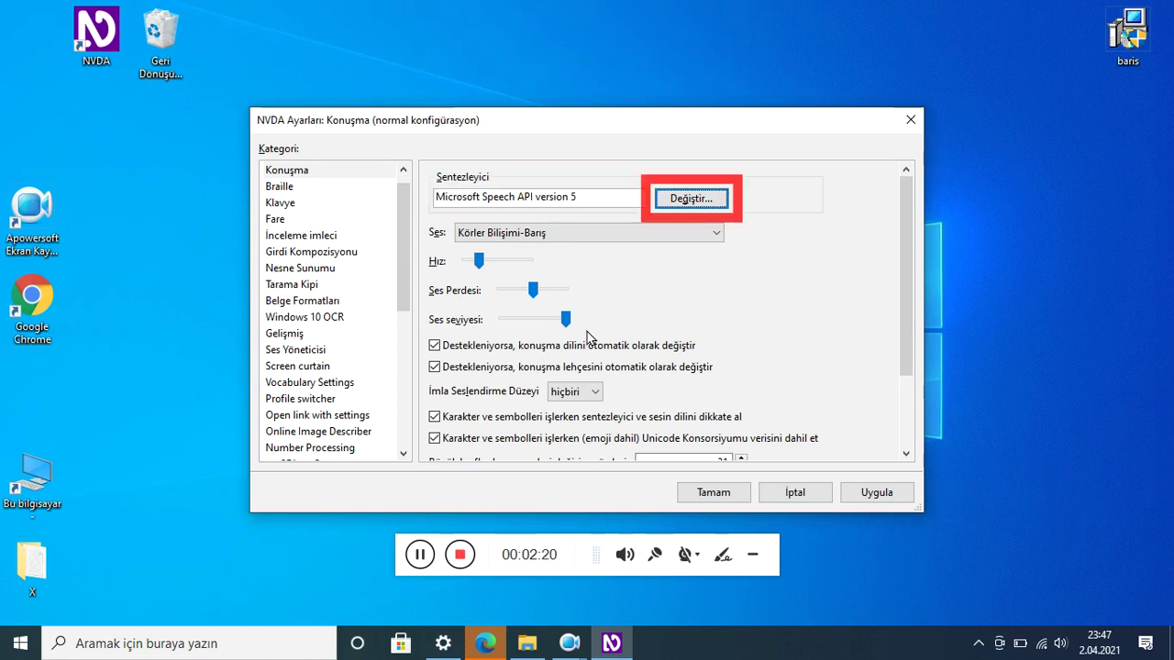
pyautogui.press('Tab')
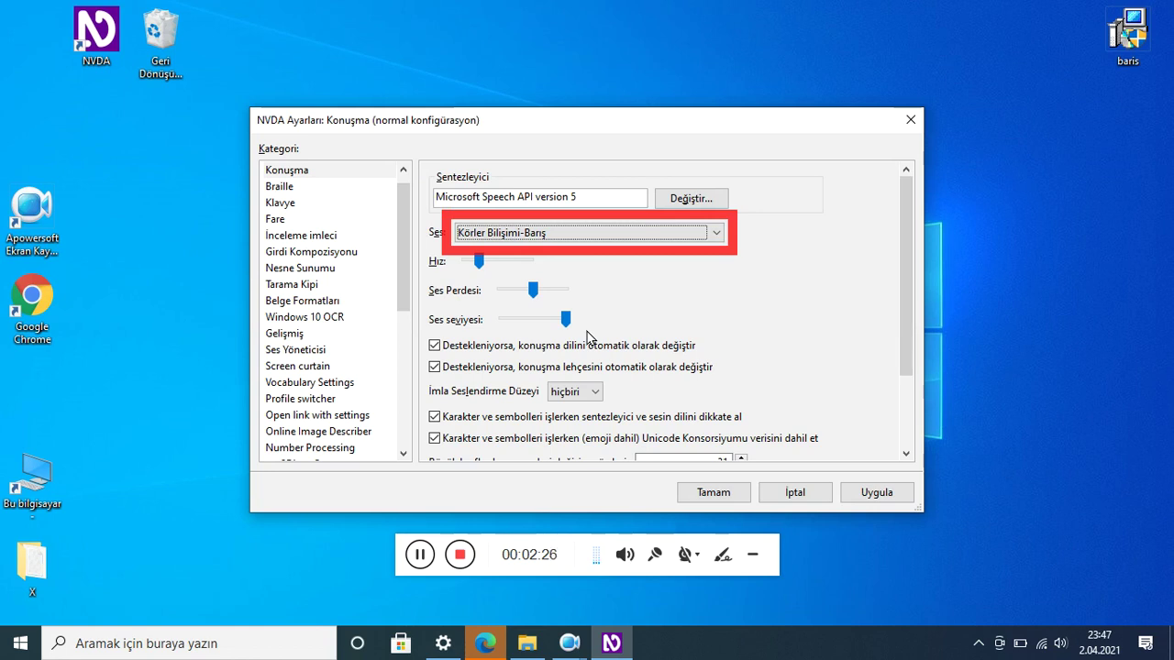
pyautogui.press('Tab')
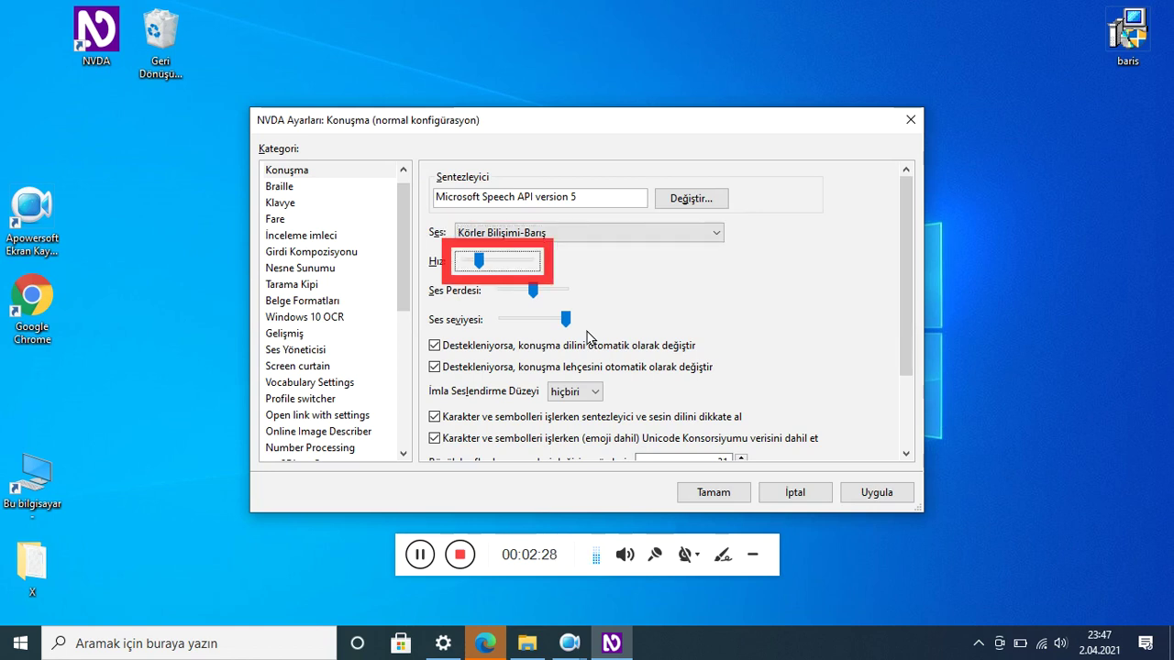
pyautogui.press('Tab')
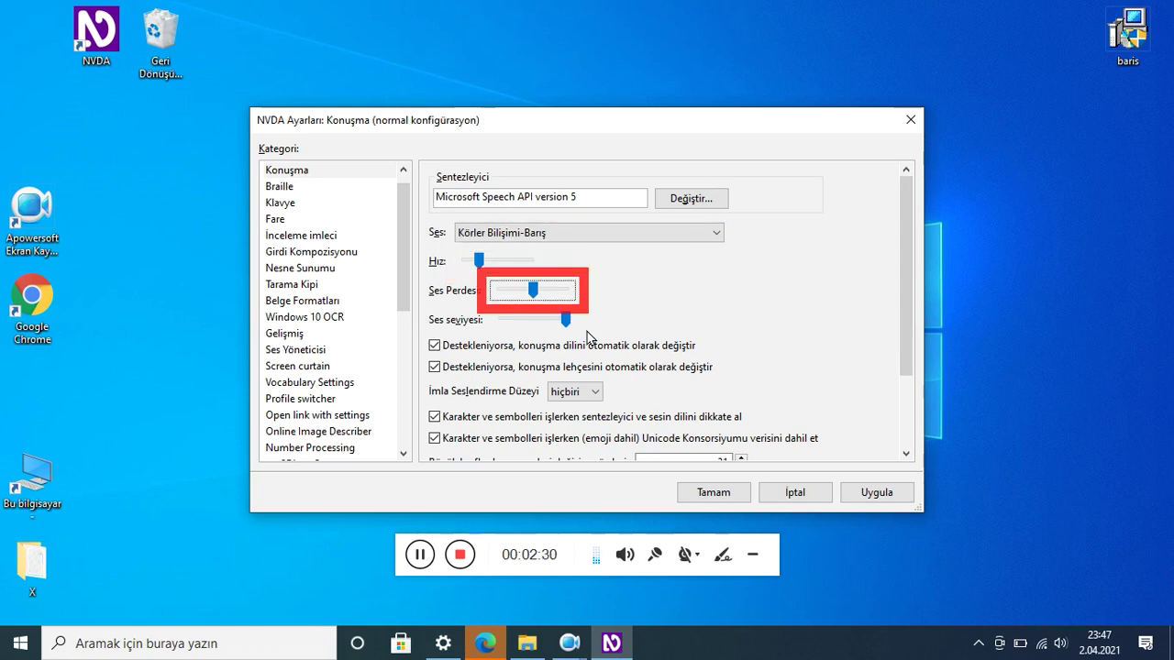
pyautogui.press('Tab')
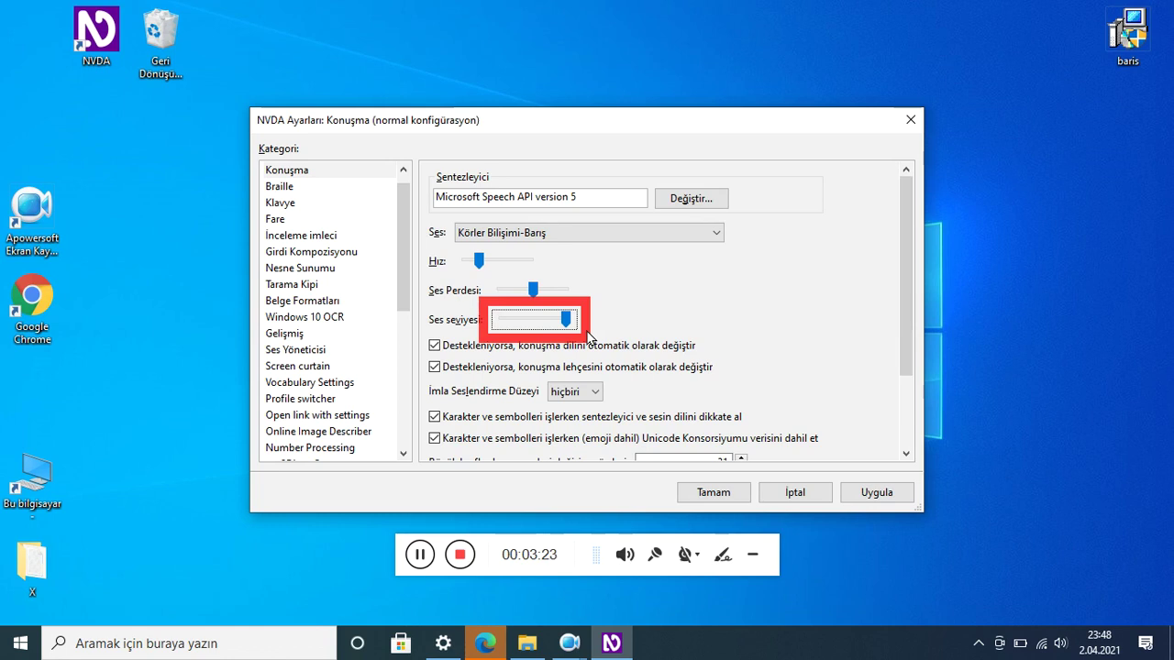
pyautogui.press('Tab')
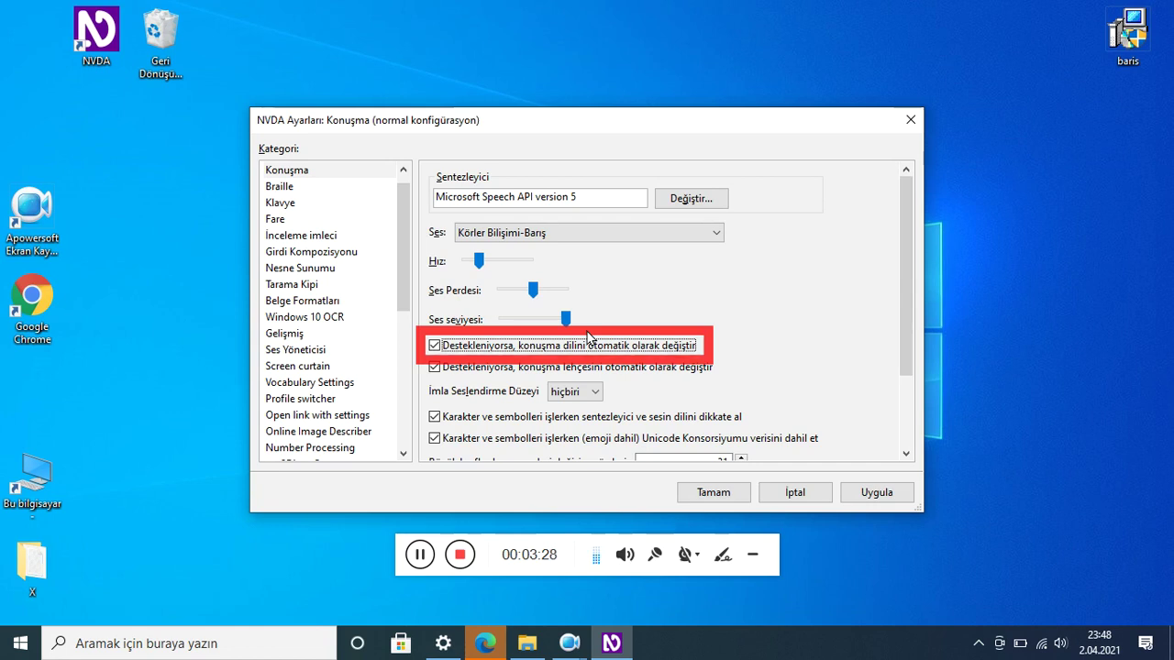
pyautogui.press('Tab')
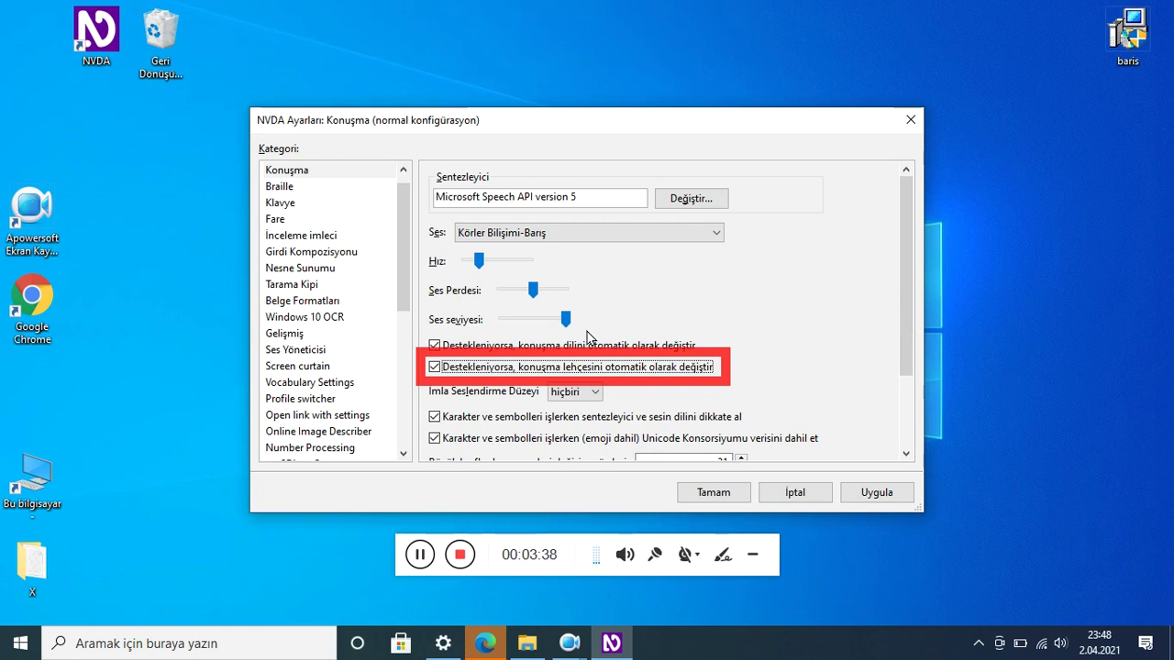
pyautogui.press('Tab')
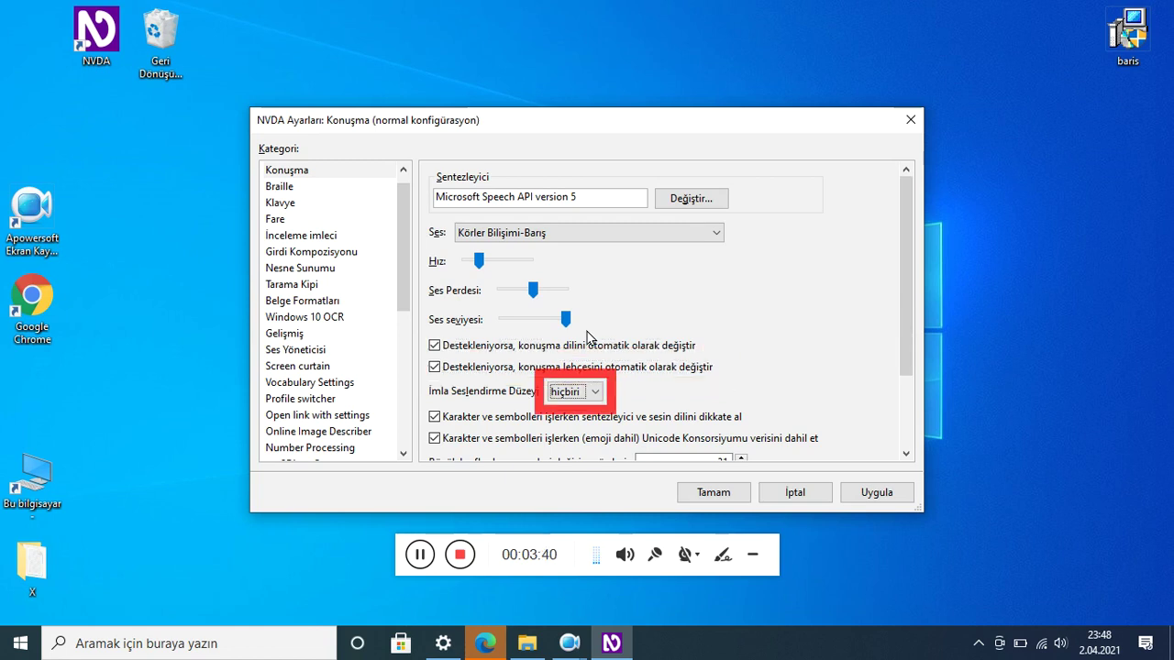
pyautogui.press('Return')
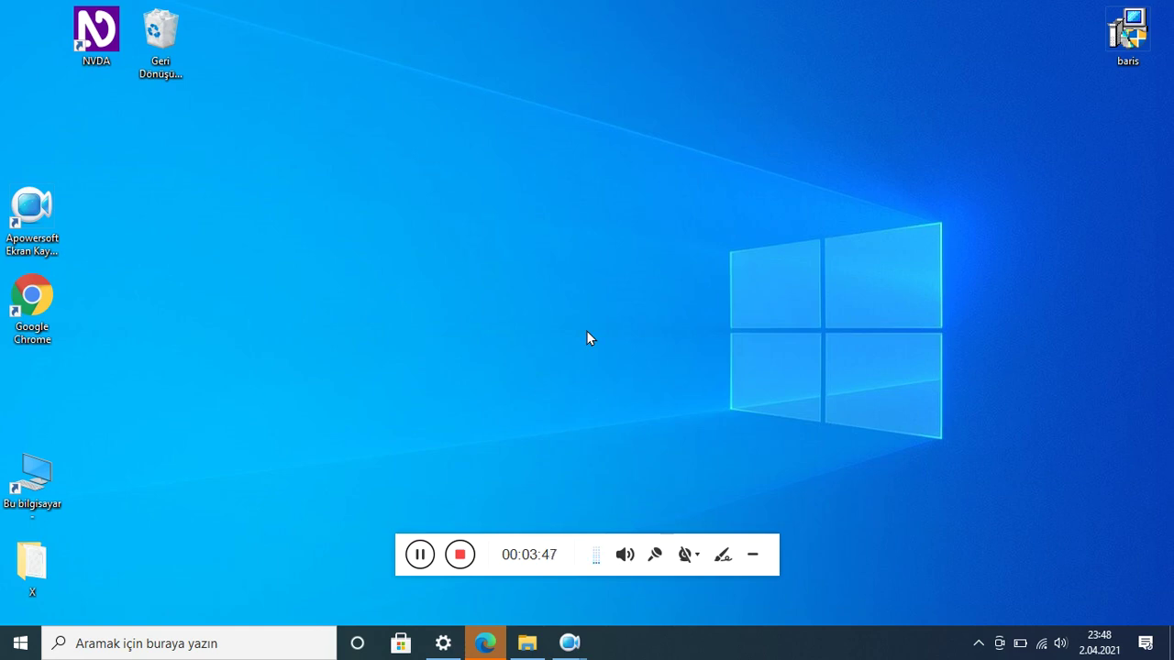
# Step: Open the LION add-on's settings window from the NVDA preferences and close it without changing anything
pyautogui.press('Insert+n')
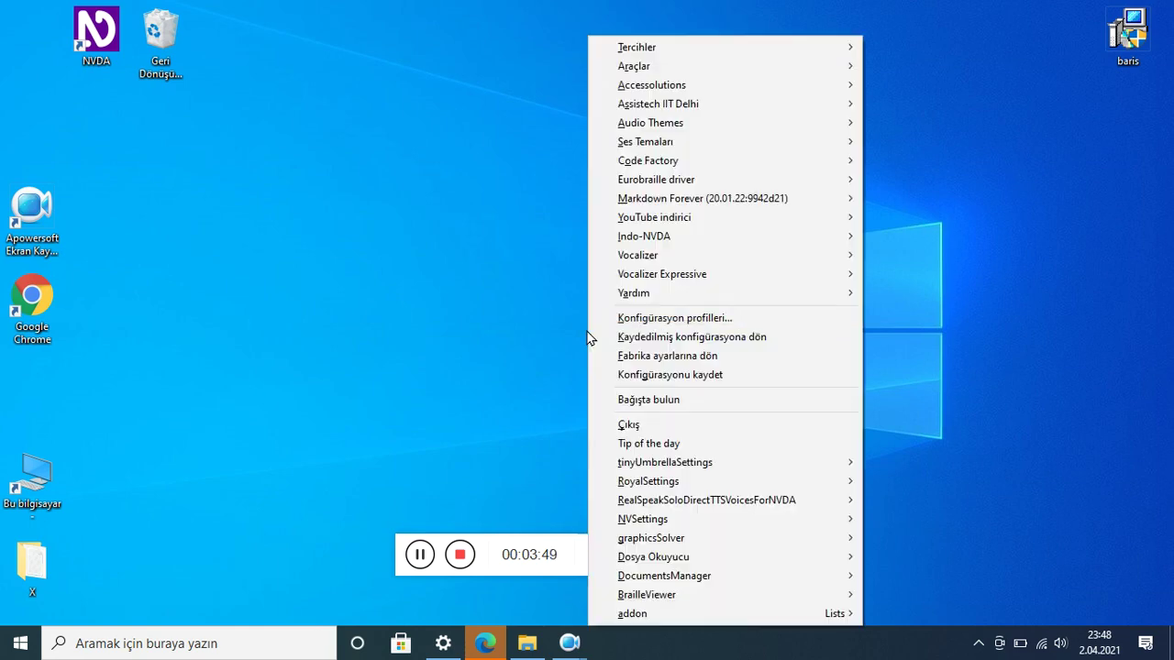
pyautogui.press('Right')
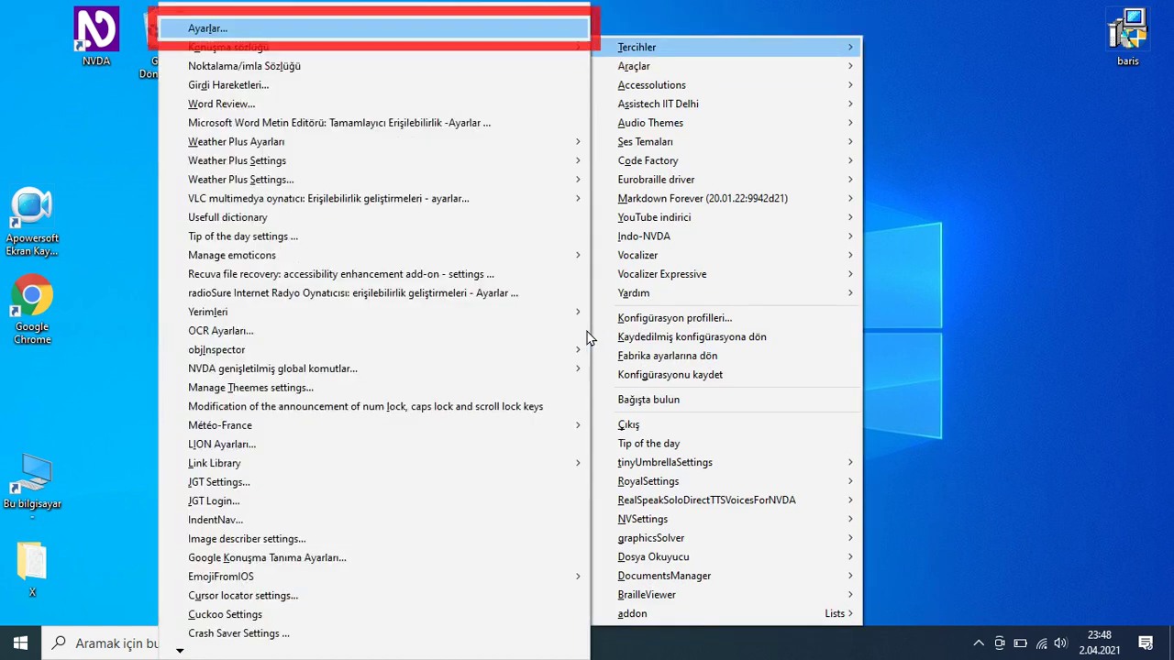
pyautogui.press('Up')
pyautogui.press('Up')
pyautogui.press('Up')
pyautogui.press('Up')
pyautogui.press('Up')
pyautogui.press('Up')
pyautogui.press('Up')
pyautogui.press('Up')
pyautogui.press('Up')
pyautogui.press('Up')
pyautogui.press('Up')
pyautogui.press('Return')
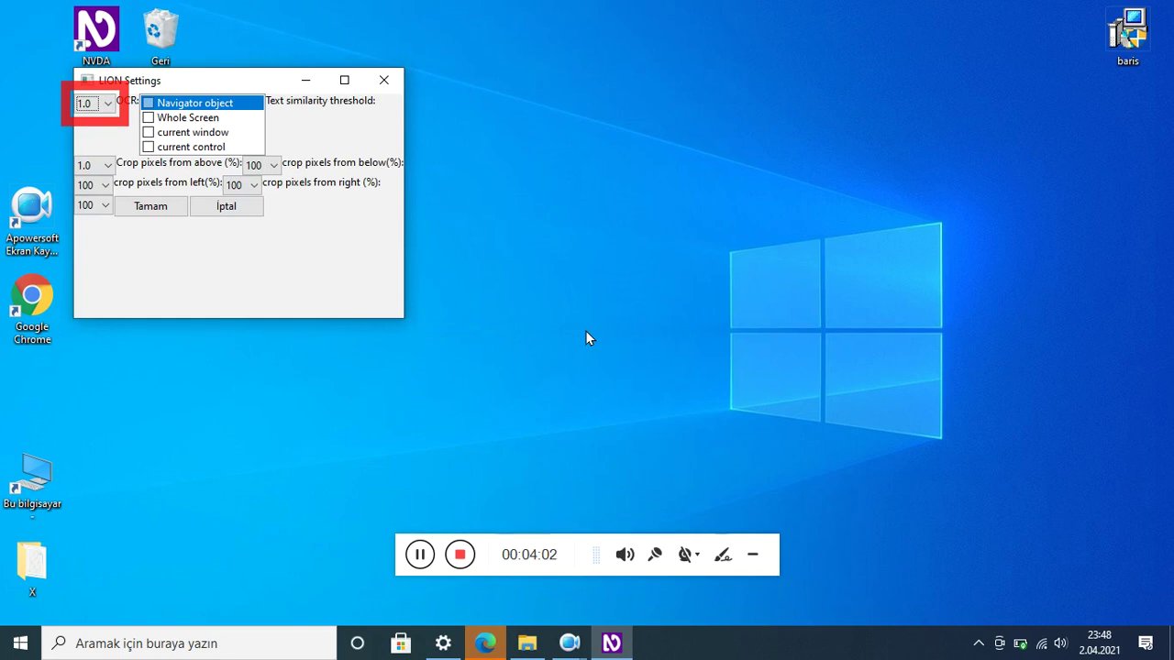
pyautogui.press('Escape')
# Step: Open the settings of the ApprentiClavier accessibility enhancement add-on from the NVDA preferences
pyautogui.press('Insert+n')
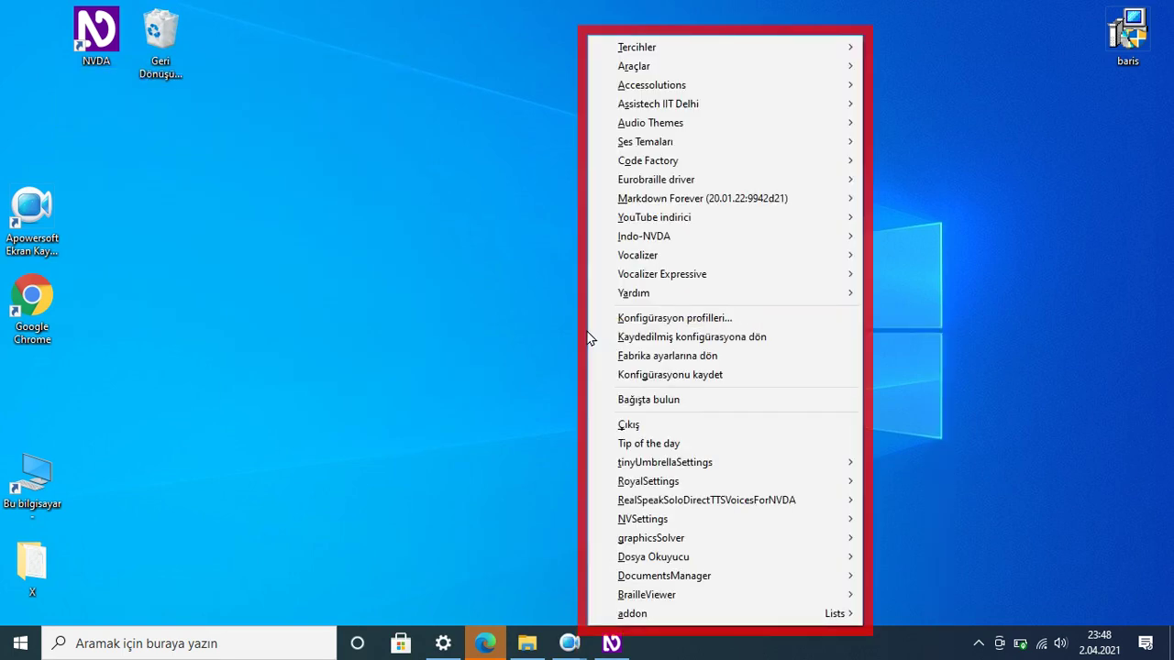
pyautogui.press('Right')
pyautogui.press('Up')
pyautogui.press('Left')
pyautogui.press('Right')
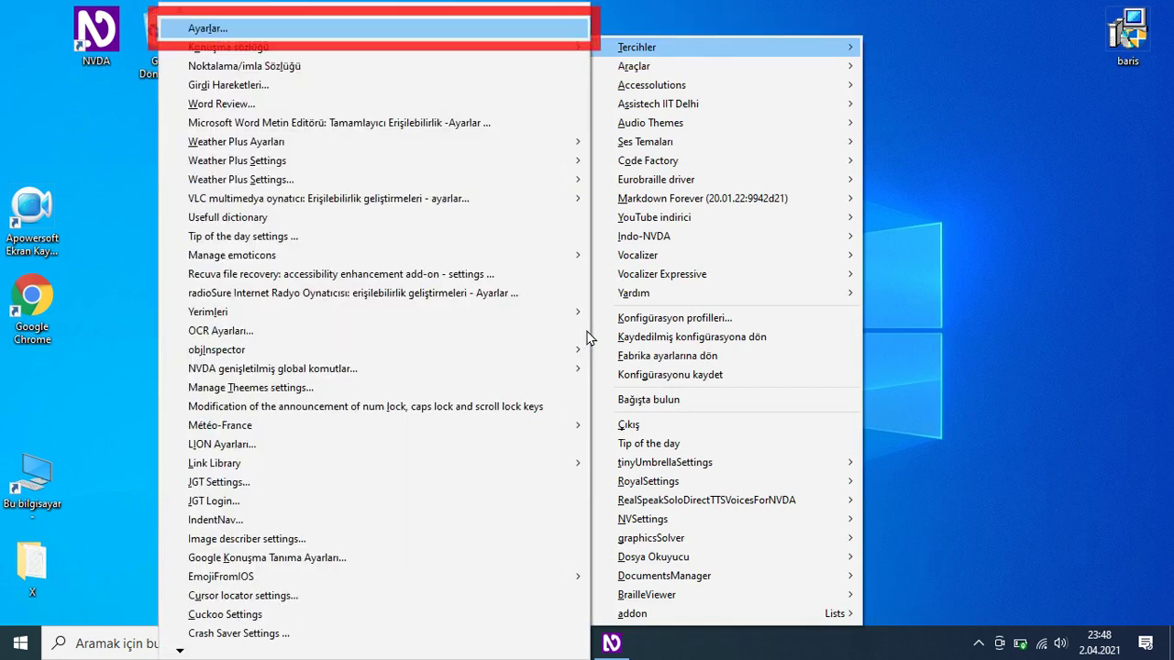
pyautogui.press('a')
pyautogui.press('a')
pyautogui.press('Return')
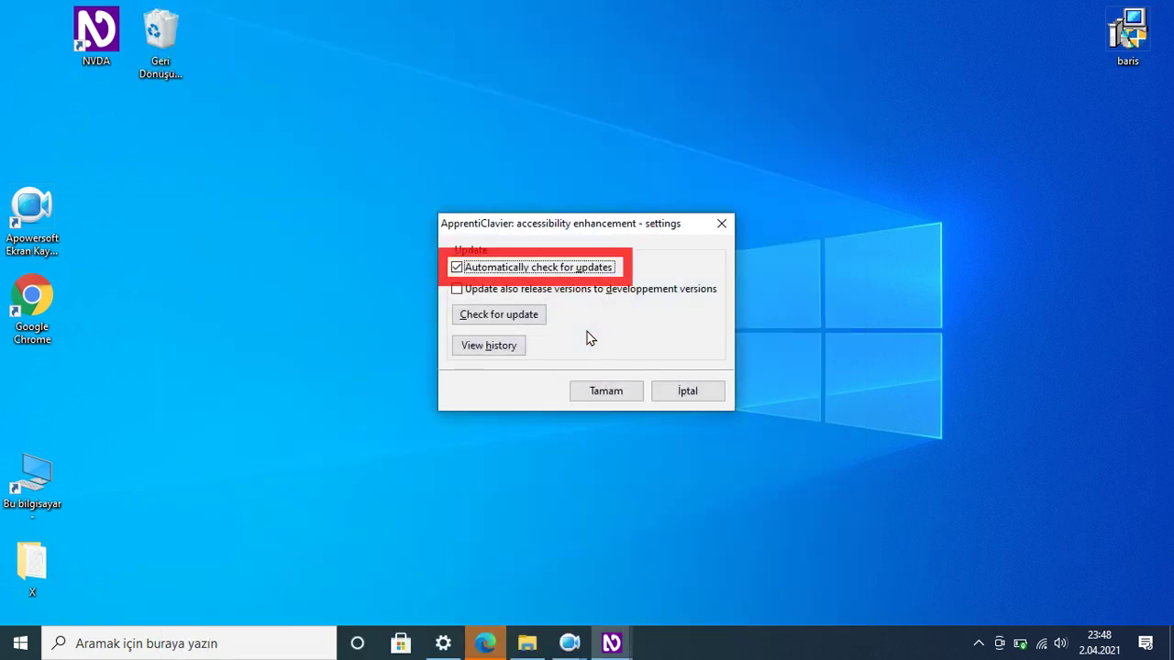
# Step: Check for an update of the ApprentiClavier add-on and dismiss the resulting message
pyautogui.press('Tab')
pyautogui.press('Tab')
pyautogui.press('Escape')
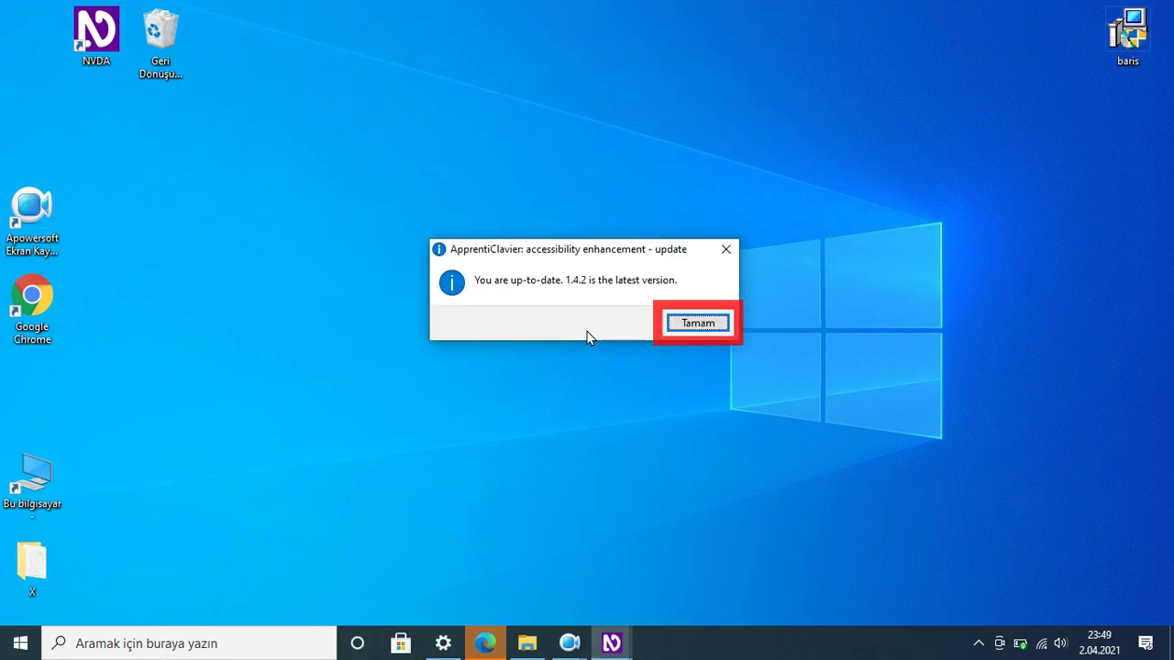
pyautogui.press('Return')
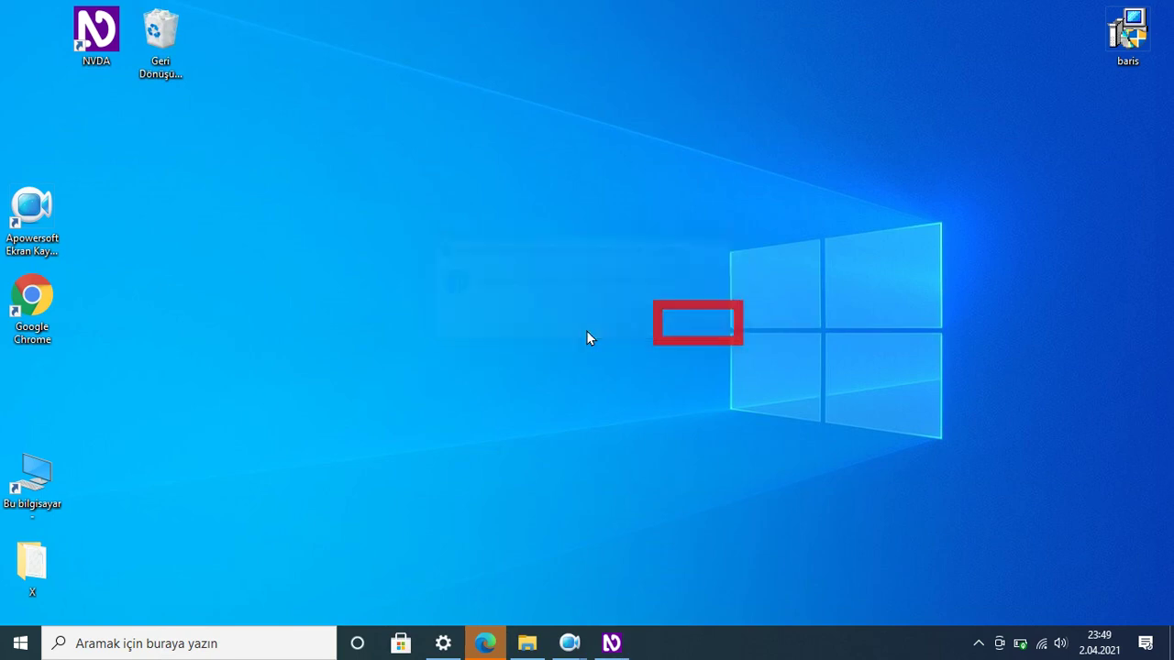
# Step: Open the settings of the Audacity çok kanallı editör accessibility add-on from the NVDA preferences
pyautogui.press('Insert+n')
pyautogui.press('Right')
pyautogui.press('Up')
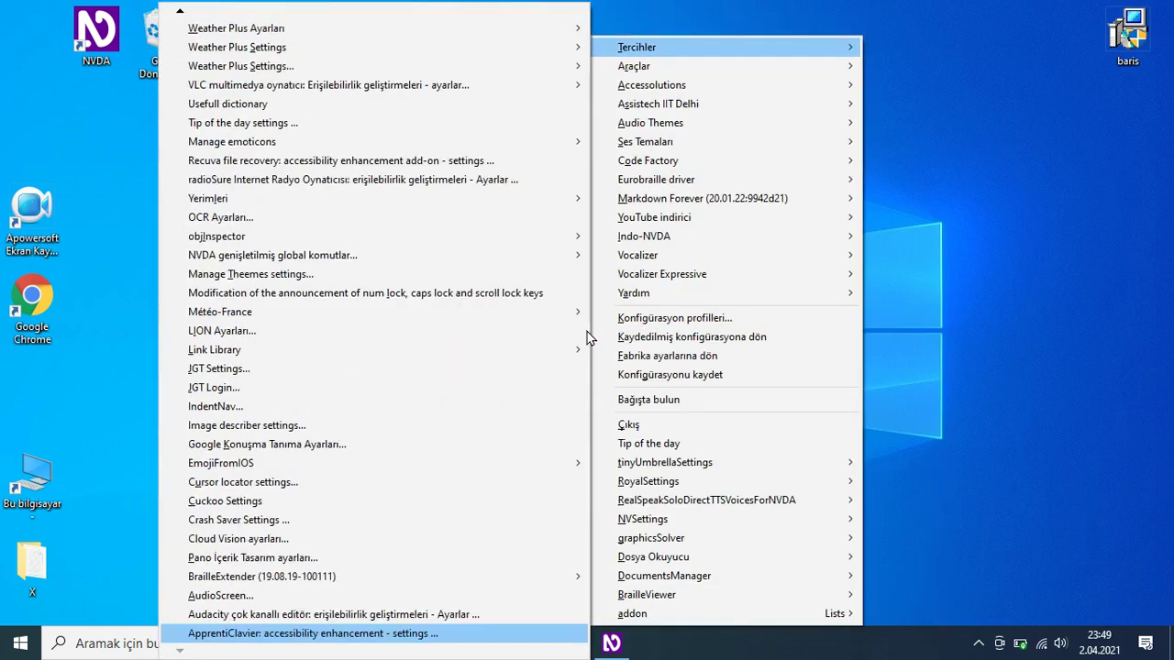
pyautogui.press('Up')
pyautogui.press('Down')
pyautogui.press('Return')
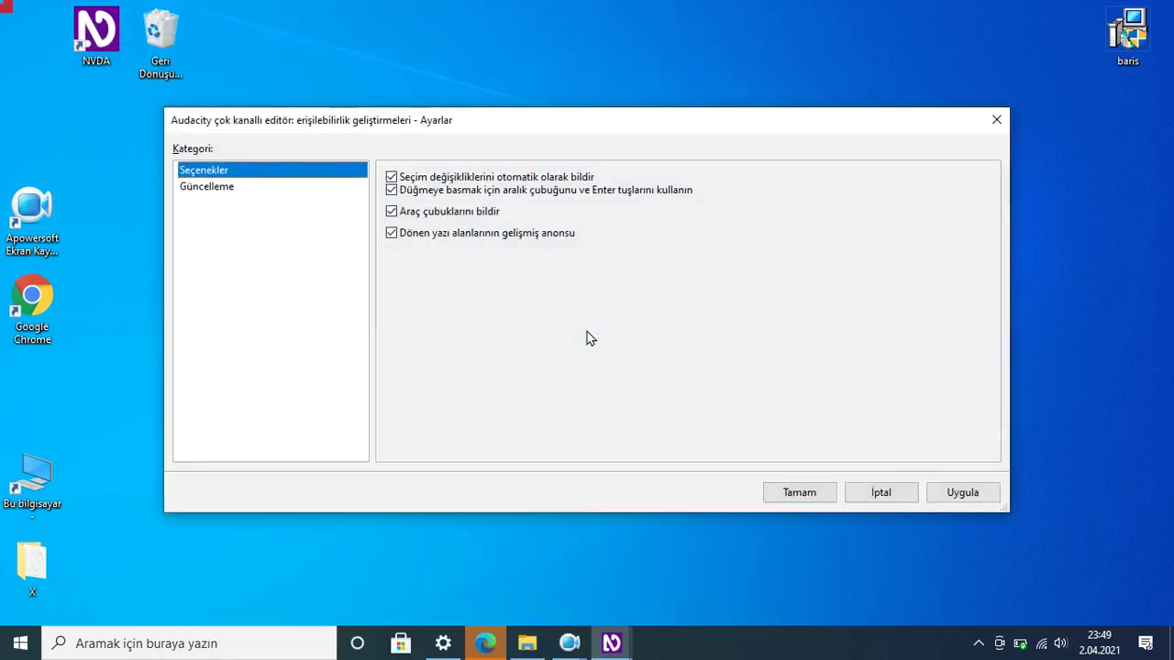
# Step: Check for updates of the Audacity add-on in its Güncelleme category, and close the message and the settings dialog
pyautogui.press('Down')
pyautogui.press('Tab')
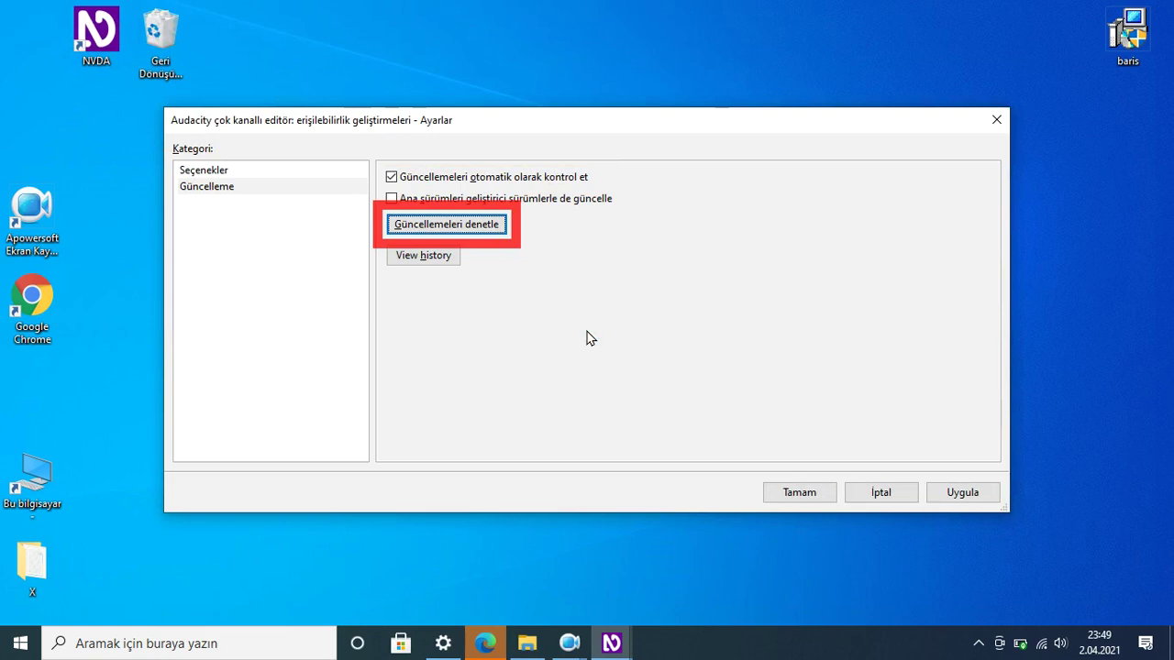
pyautogui.press('Return')
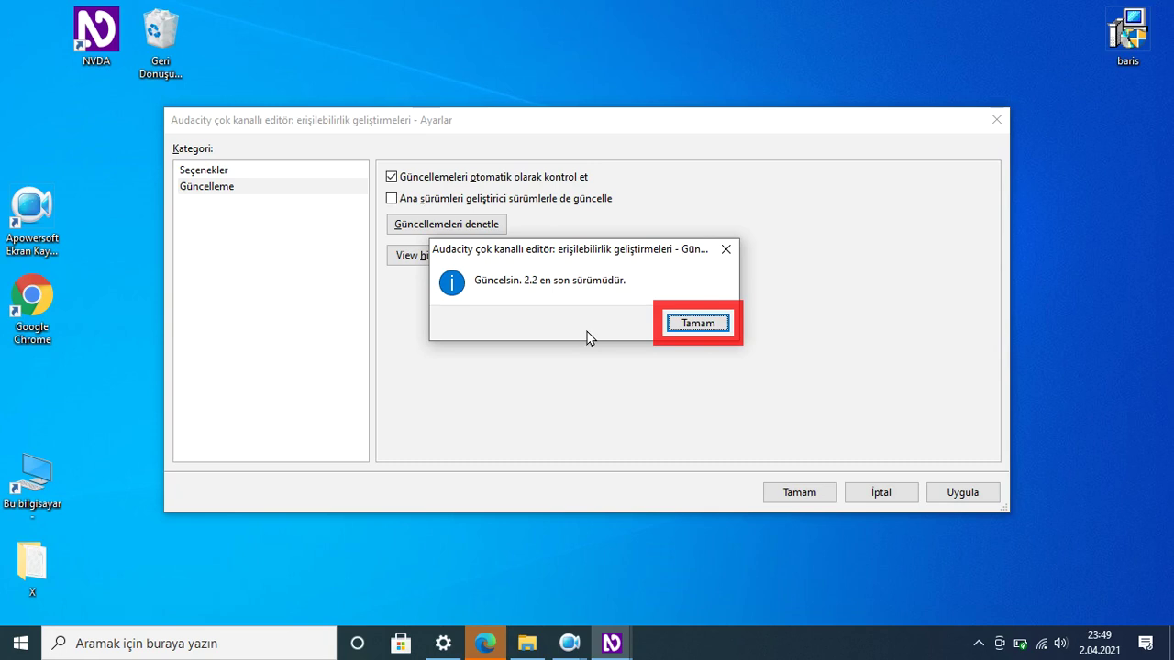
pyautogui.press('Return')
pyautogui.press('Escape')
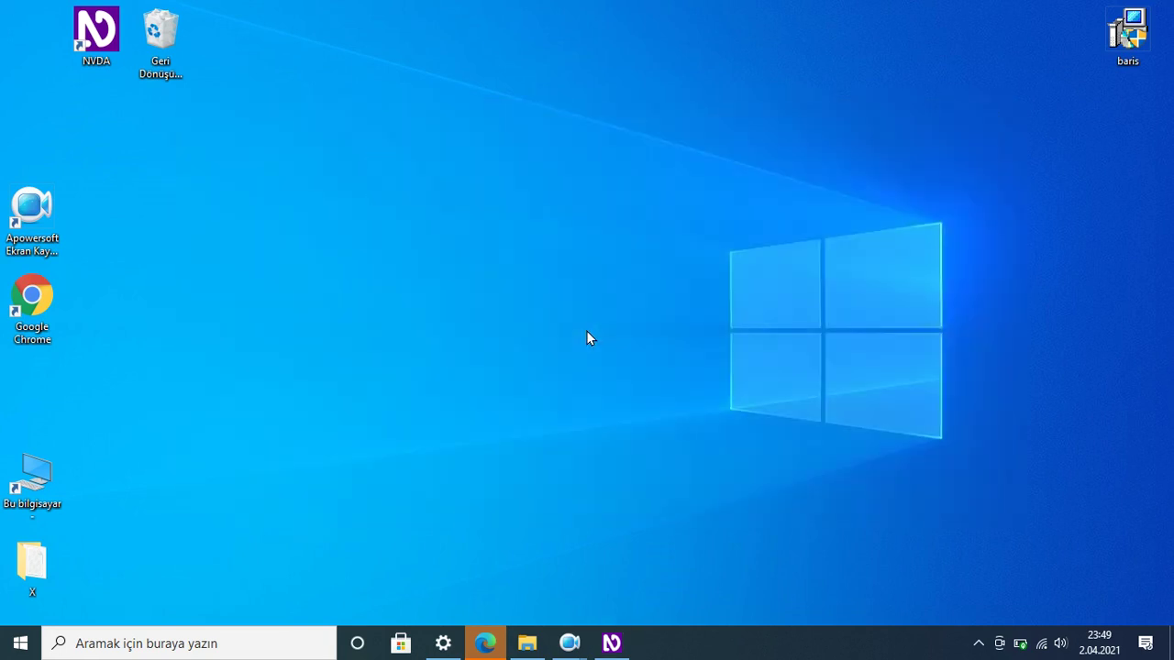
# Step: Open the settings of the Recuva file recovery accessibility enhancement add-on from the NVDA preferences
pyautogui.press('Insert+n')
pyautogui.press('Right')
pyautogui.press('Up')
pyautogui.press('Up')
pyautogui.press('Up')
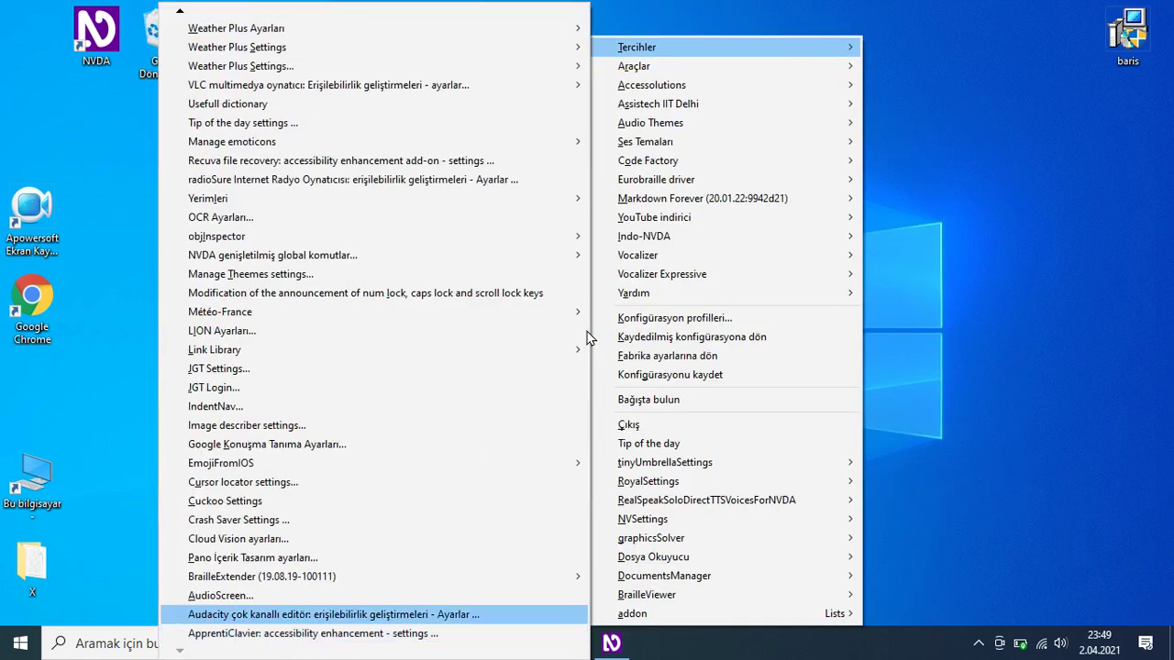
pyautogui.press('Up')
pyautogui.press('Up')
pyautogui.press('Up')
pyautogui.press('Up')
pyautogui.press('Up')
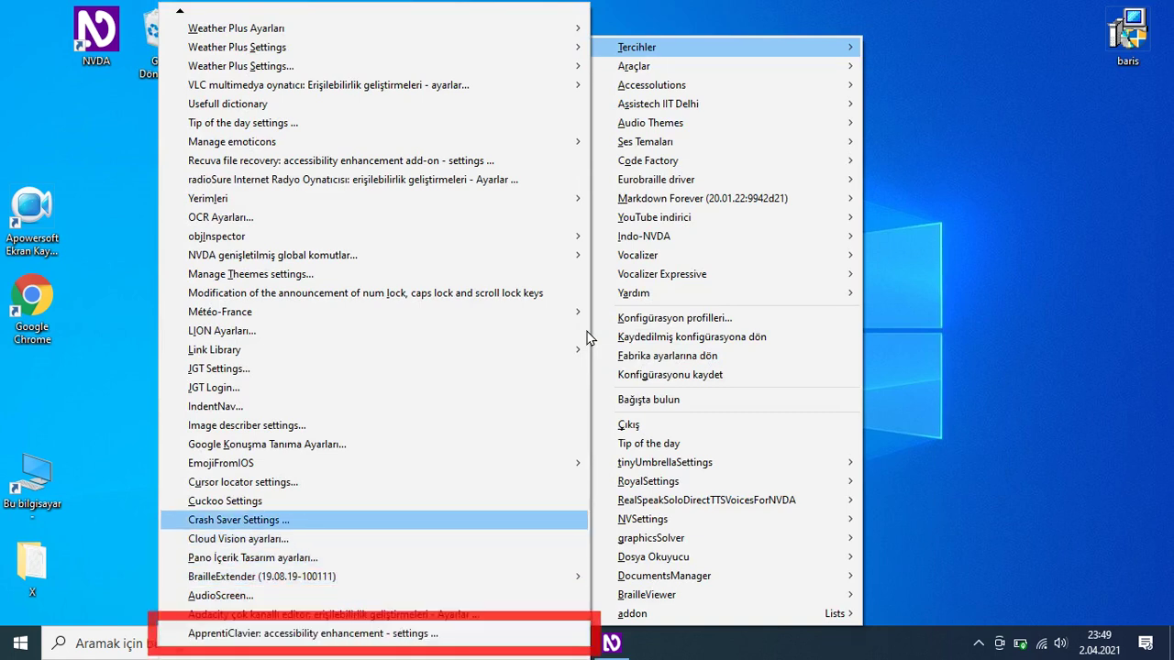
pyautogui.press('Up')
pyautogui.press('Up')
pyautogui.press('Up')
pyautogui.press('Up')
pyautogui.press('Up')
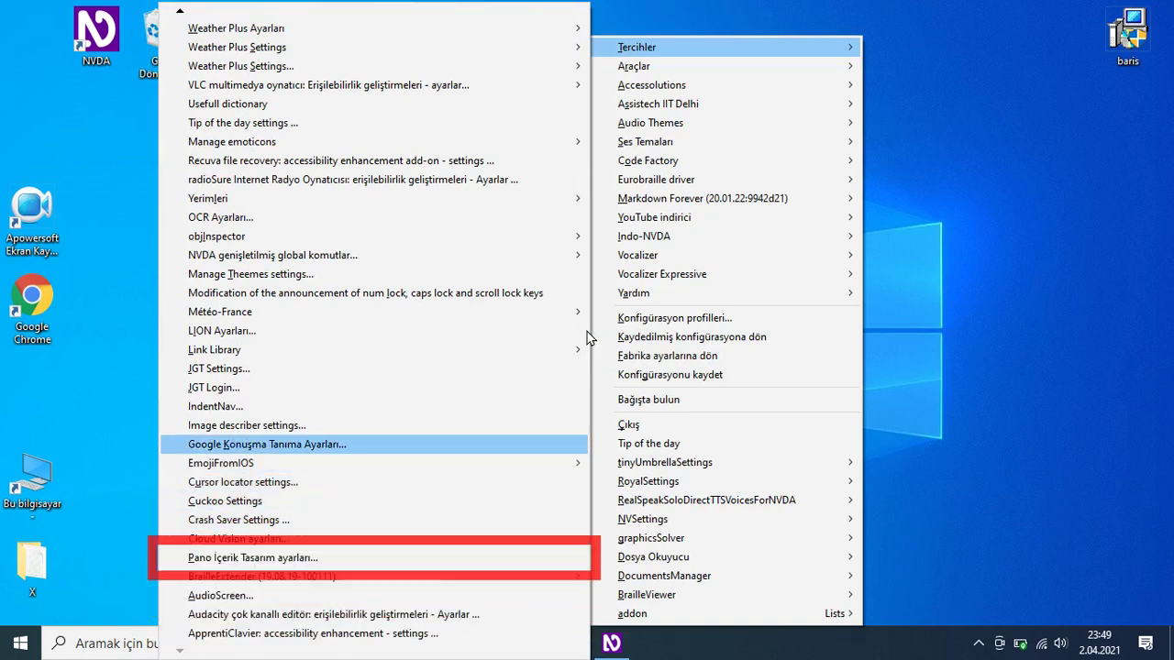
pyautogui.press('Up')
pyautogui.press('Up')
pyautogui.press('Up')
pyautogui.press('Up')
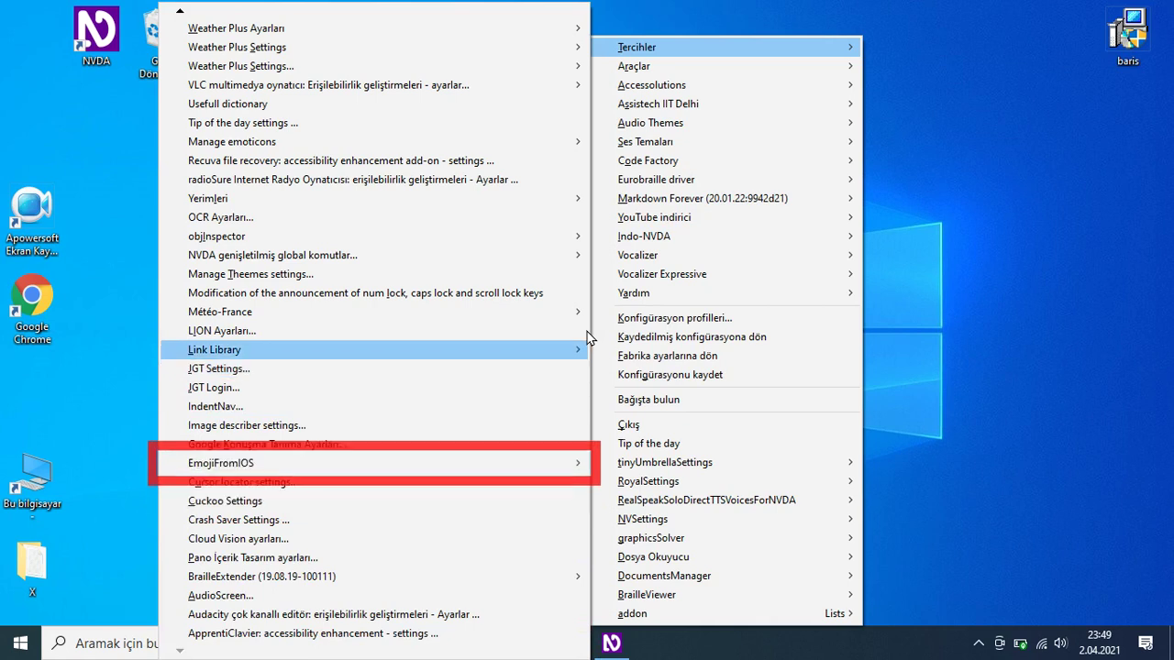
pyautogui.press('Up')
pyautogui.press('Up')
pyautogui.press('Up')
pyautogui.press('Up')
pyautogui.press('Up')
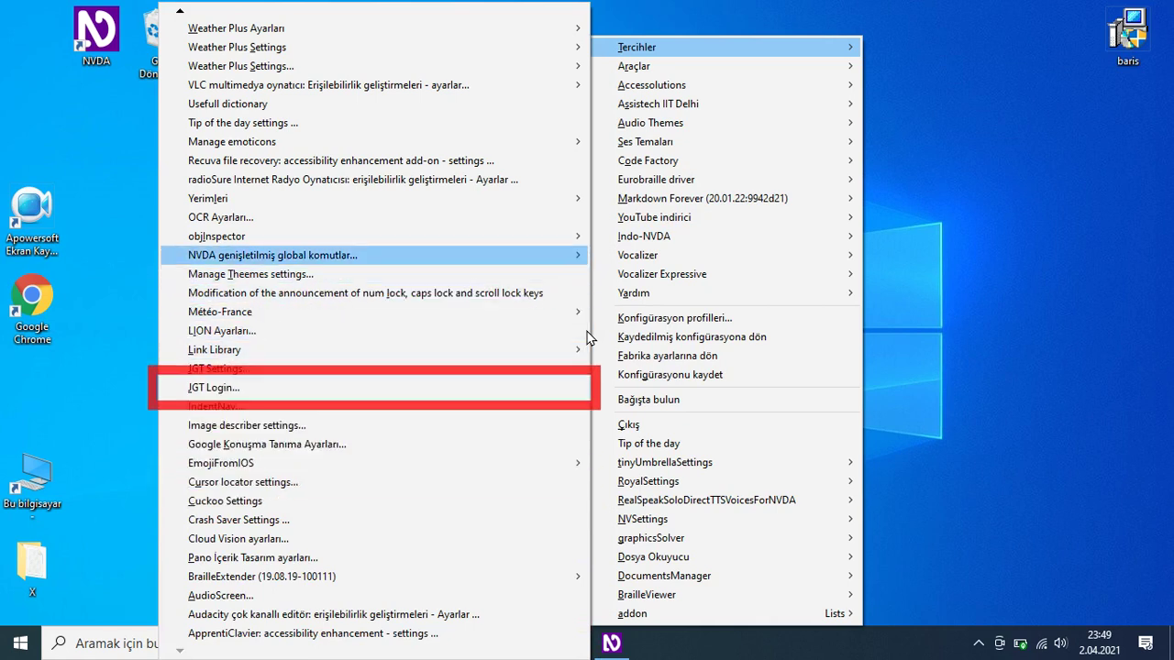
pyautogui.press('Up')
pyautogui.press('Up')
pyautogui.press('Up')
pyautogui.press('Up')
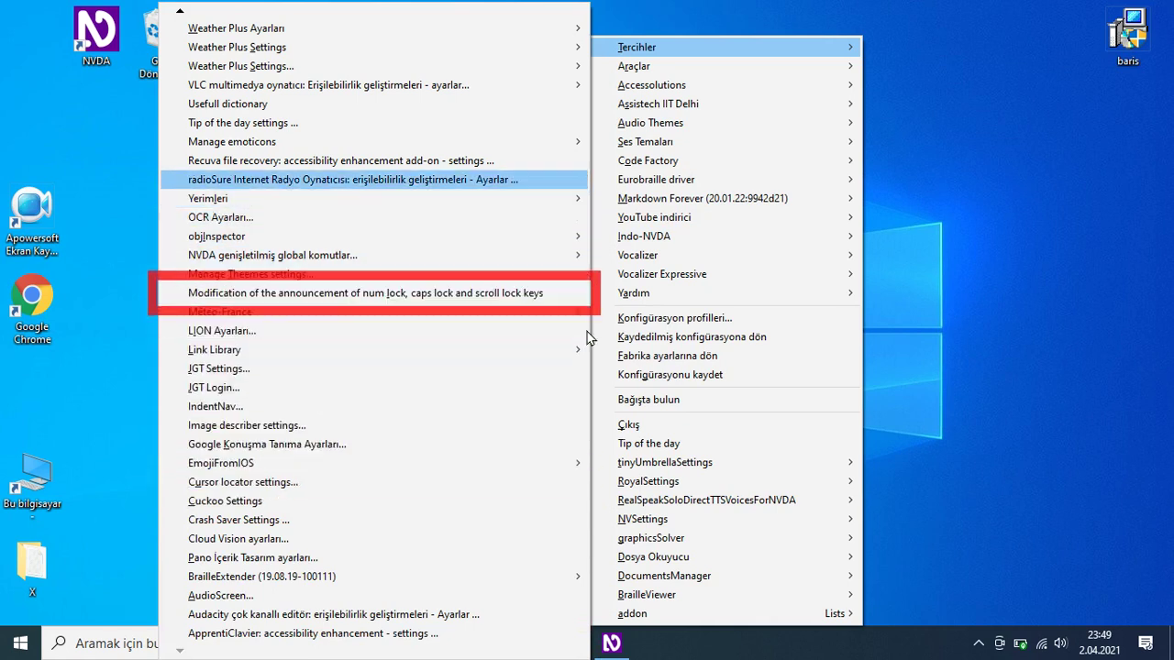
pyautogui.press('Up')
pyautogui.press('Down')
pyautogui.press('Return')
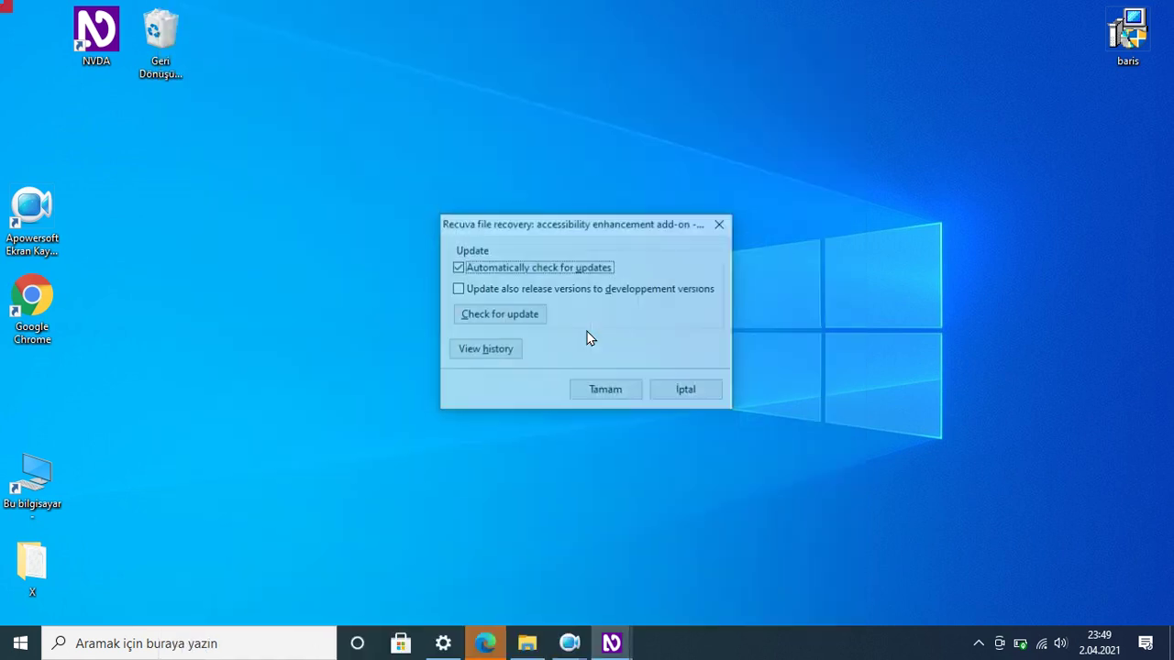
# Step: Check for an update of the Recuva file recovery add-on and dismiss the resulting message
pyautogui.press('Tab')
pyautogui.press('Escape')
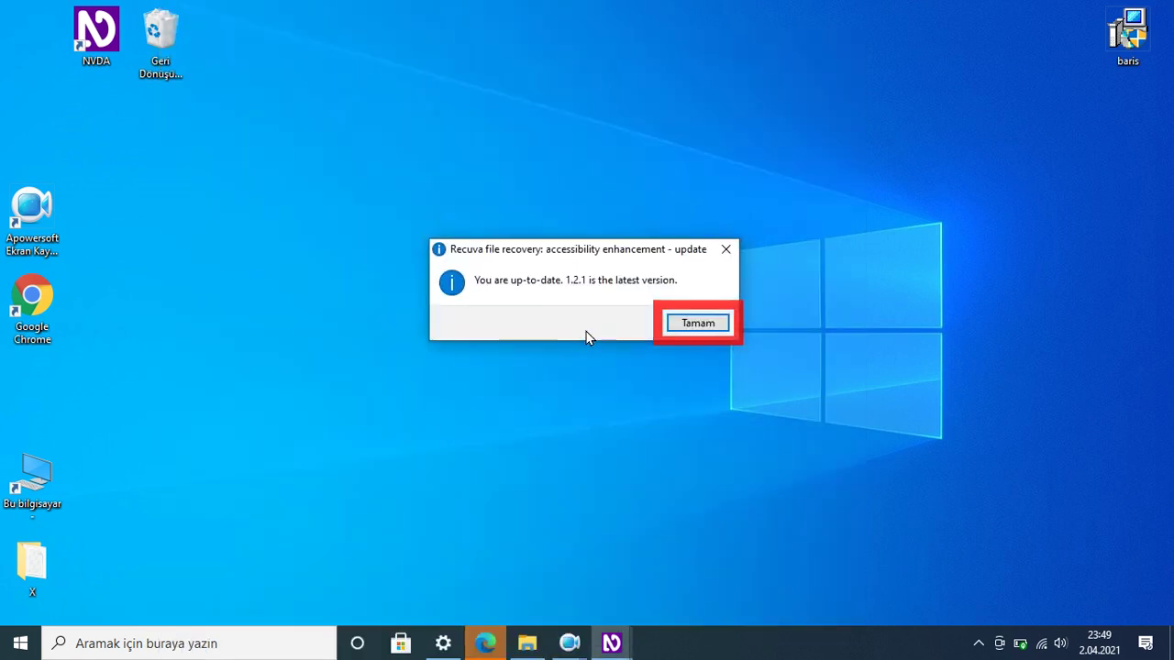
pyautogui.press('Return')
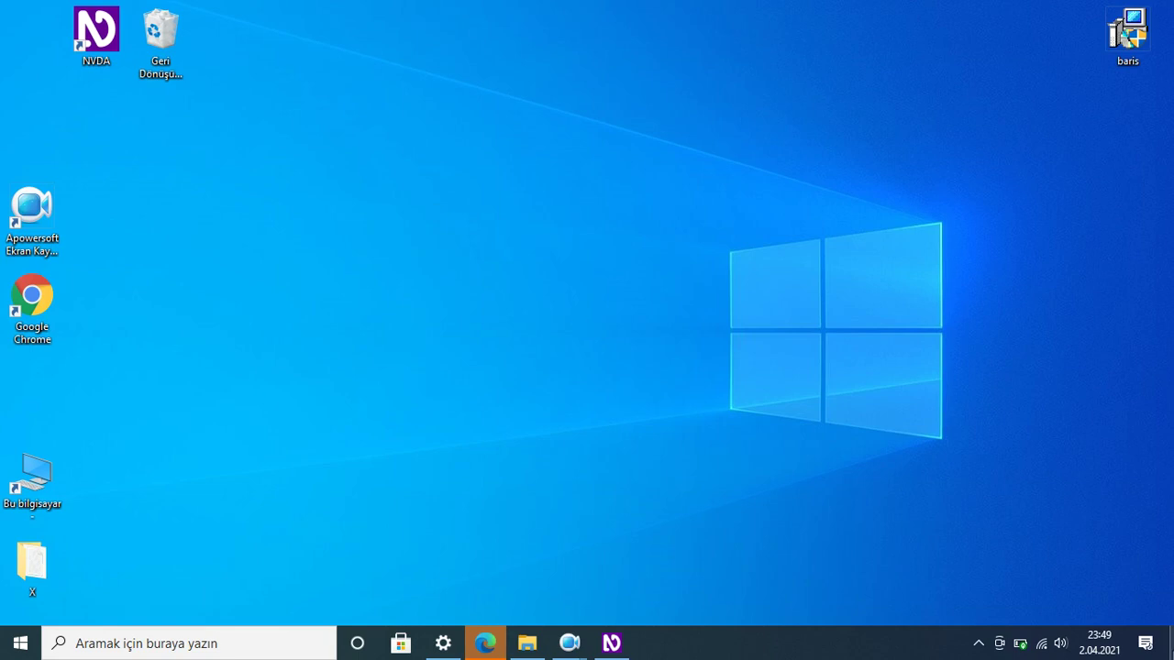
# Step: Switch to the recording control bar of Apowersoft Ekran Kaydedici Pro, move through its controls, and return to the desktop
pyautogui.press('Tab')
pyautogui.press('Tab')
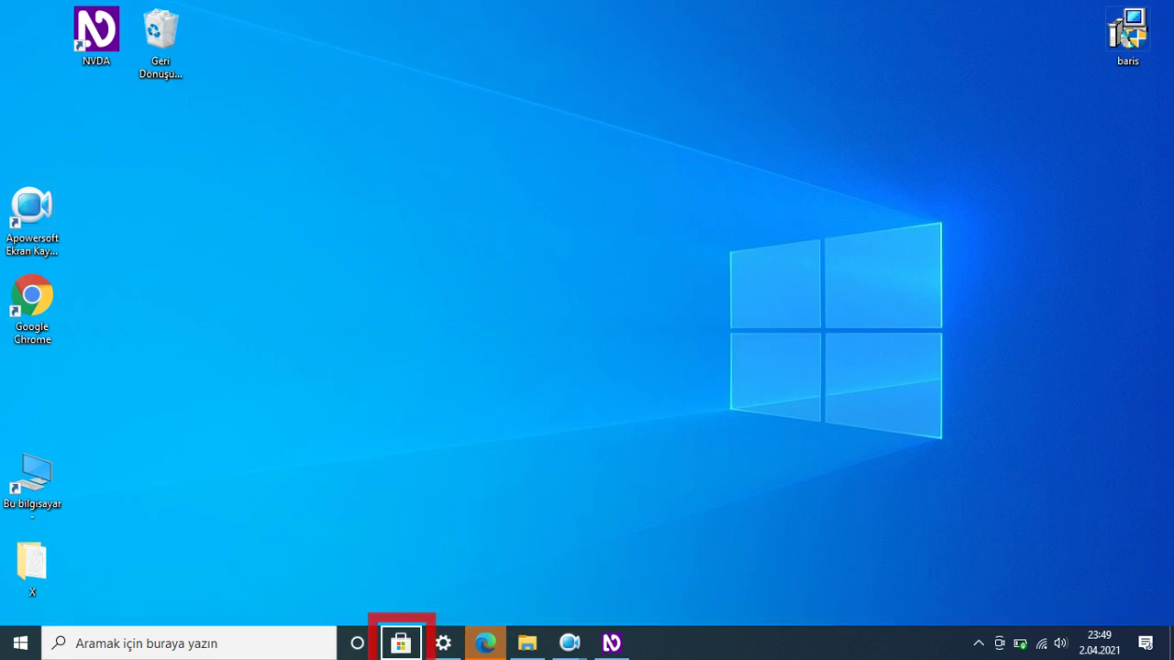
pyautogui.press('Right')
pyautogui.press('Right')
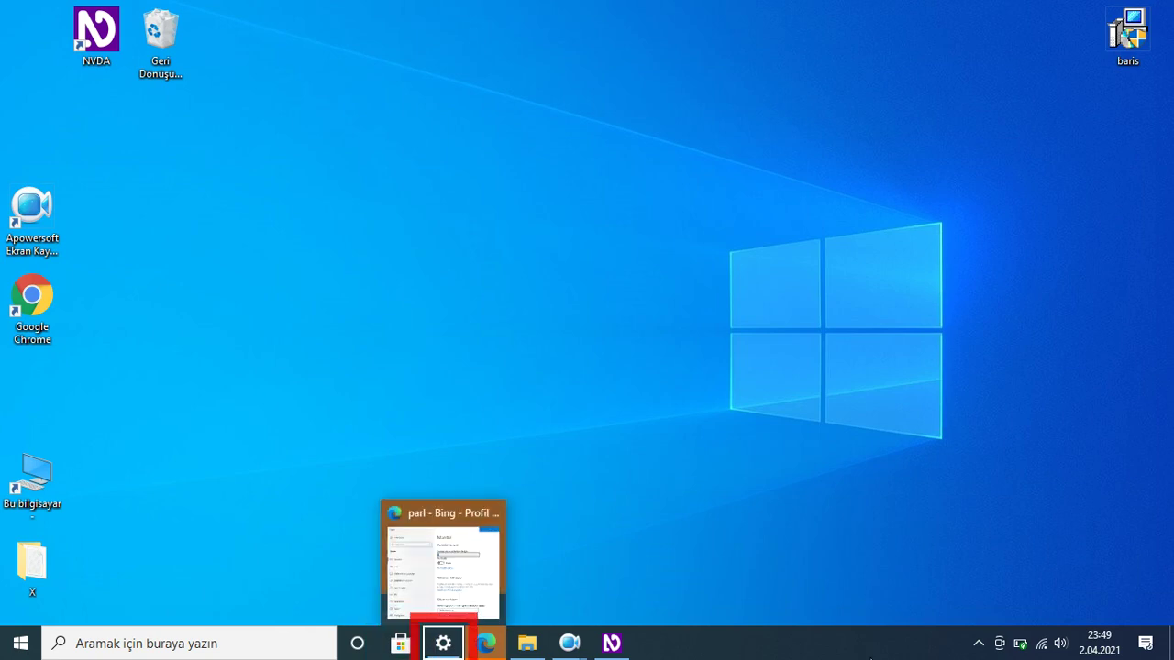
pyautogui.press('Right')
pyautogui.press('Right')
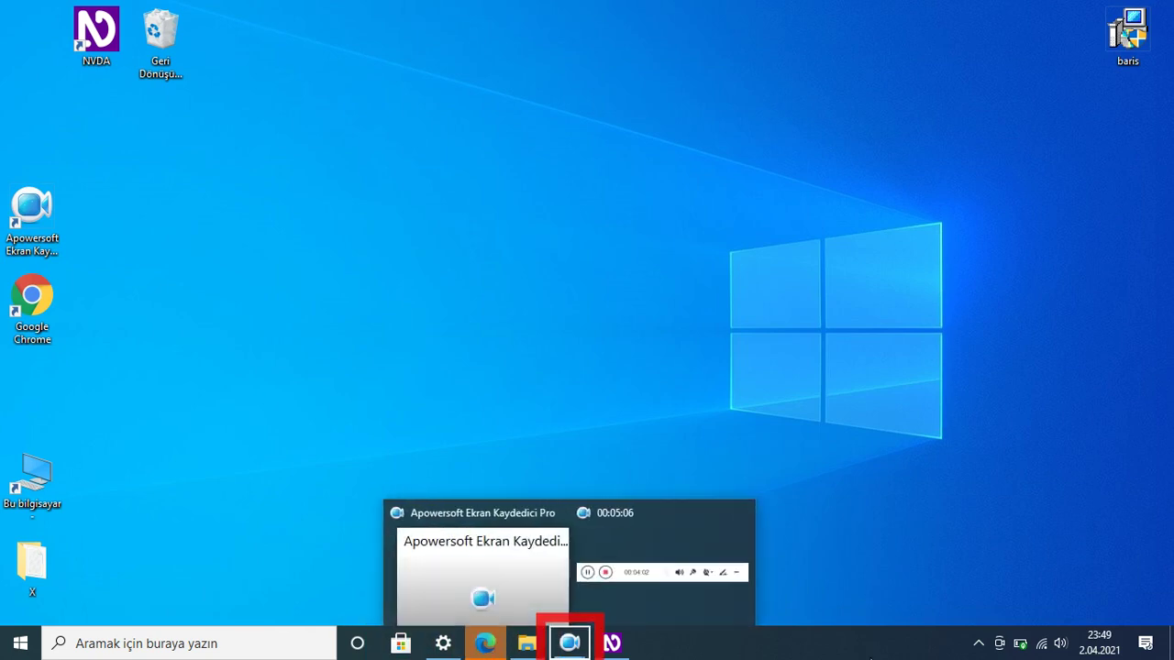
pyautogui.press('Up')
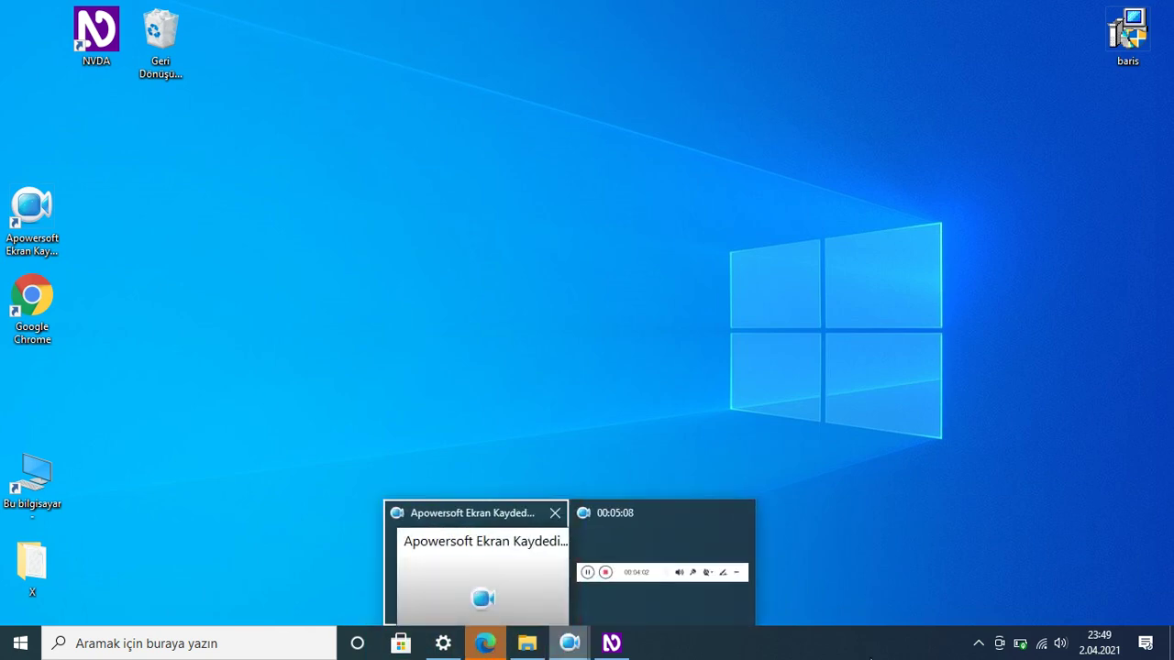
pyautogui.press('Right')
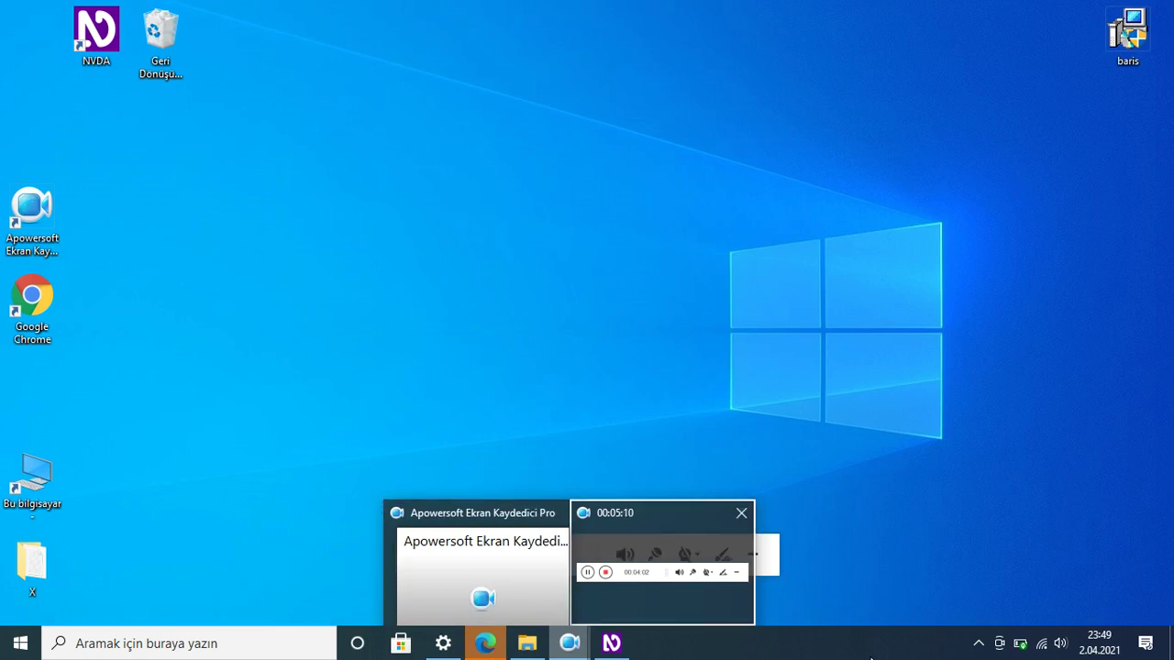
pyautogui.press('Left')
pyautogui.press('Right')
pyautogui.press('Return')
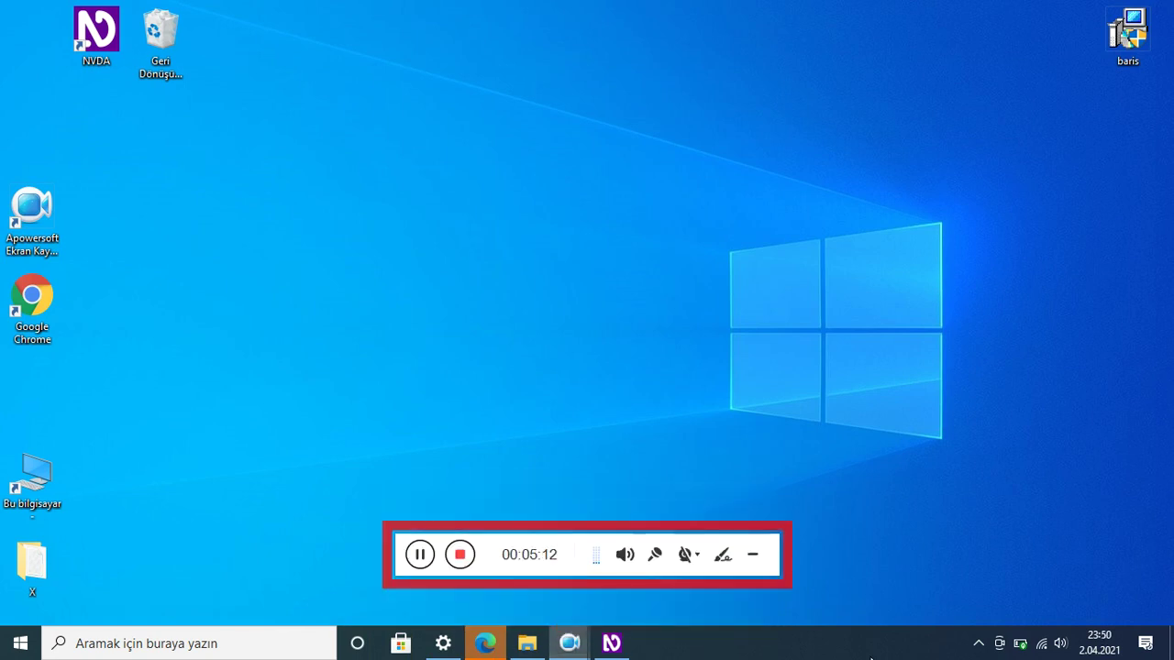
pyautogui.press('Tab')
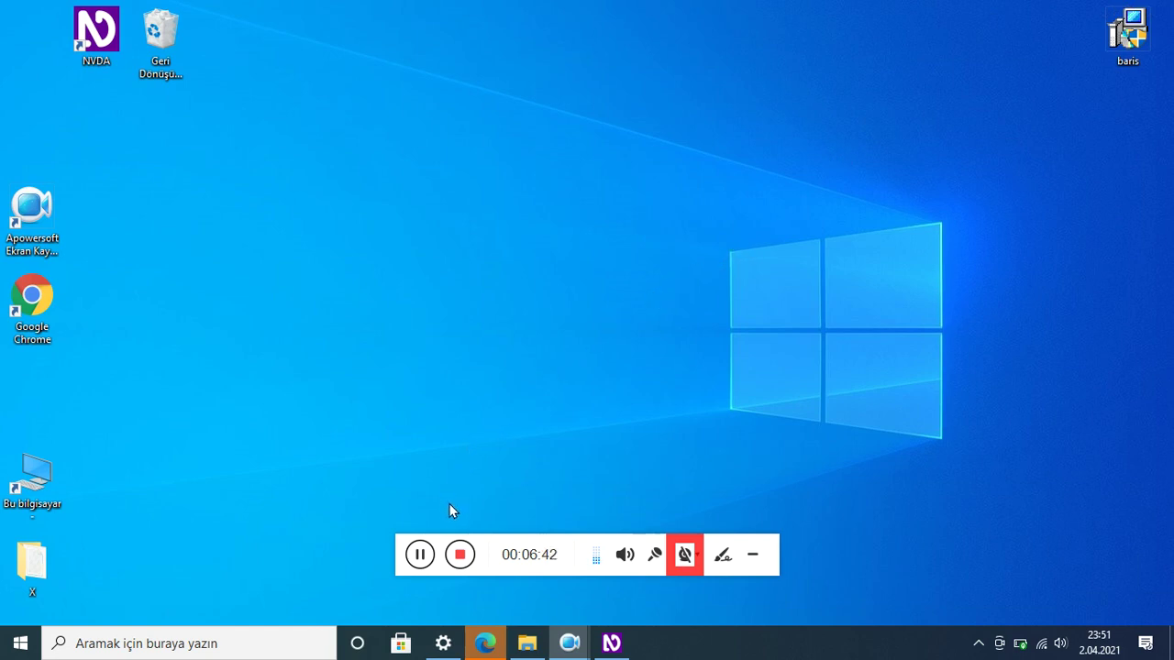
pyautogui.press('super+d')
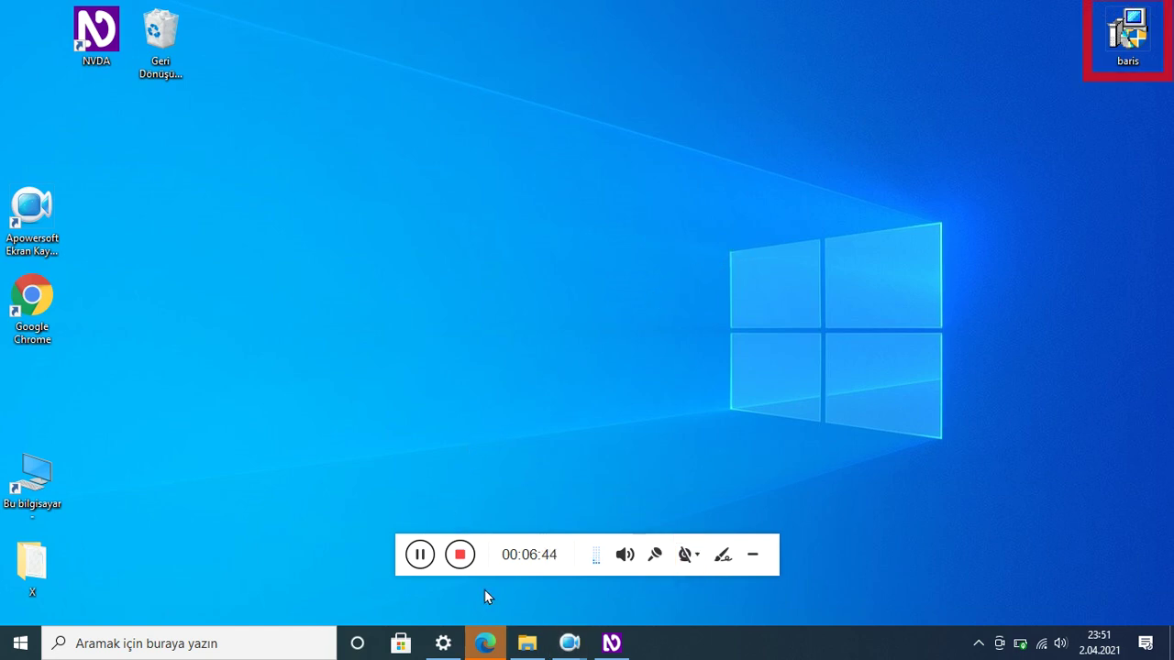